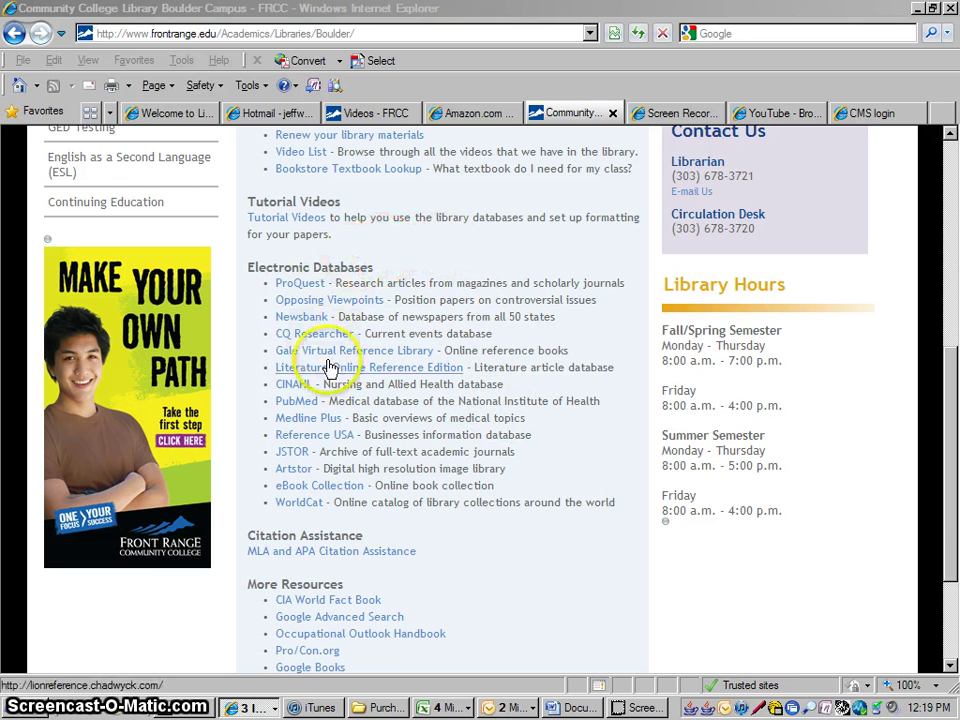
Open Reference USA from the library's electronic databases in a maximized window and enter its U.S. Businesses database.
click(327, 436)
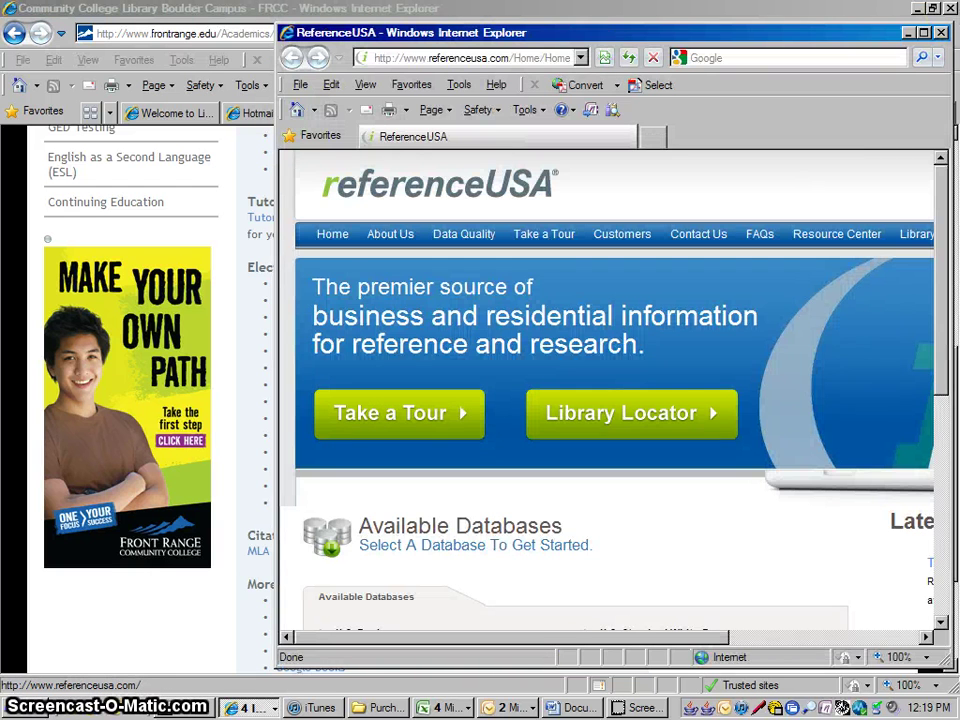
click(924, 33)
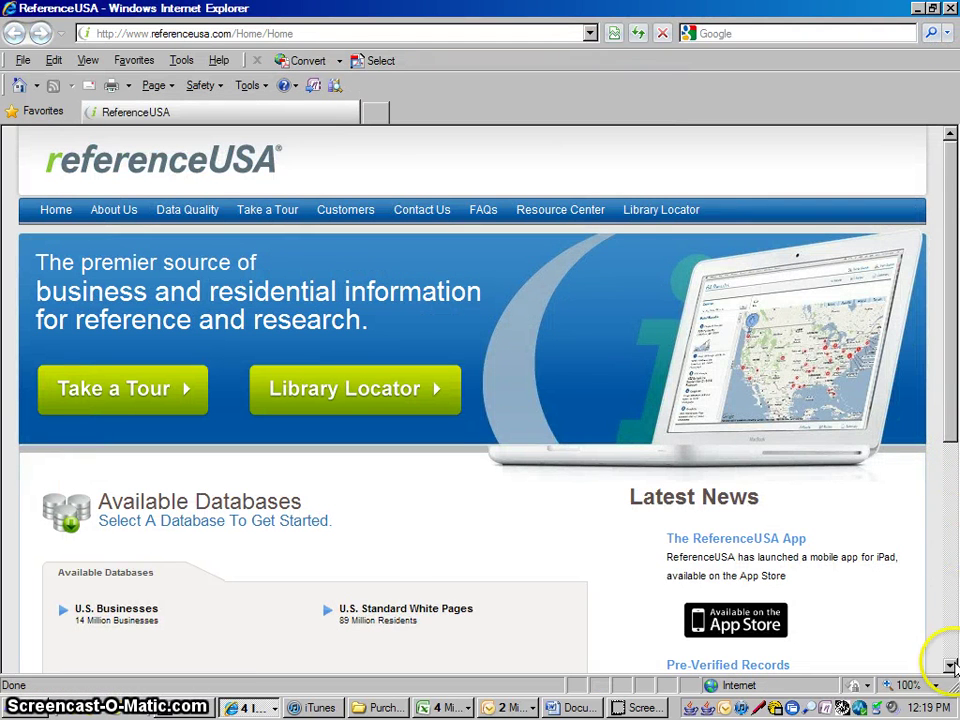
click(951, 665)
mouse_move(139, 562)
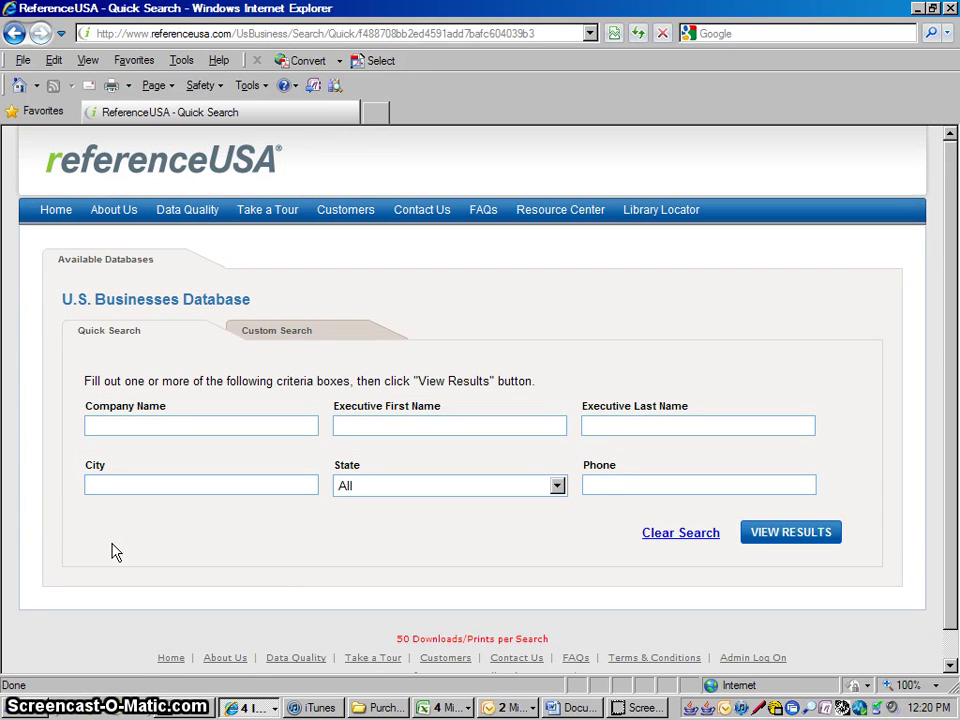
Search for businesses with the company name "taco bell" and open the first record in the results.
text(taco bell)
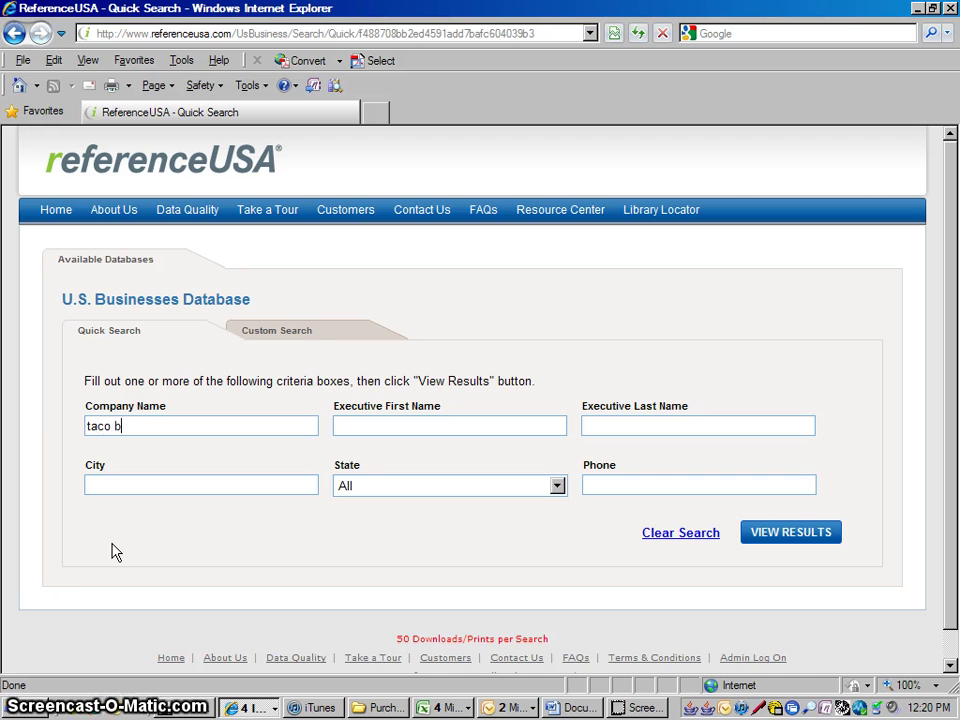
click(783, 533)
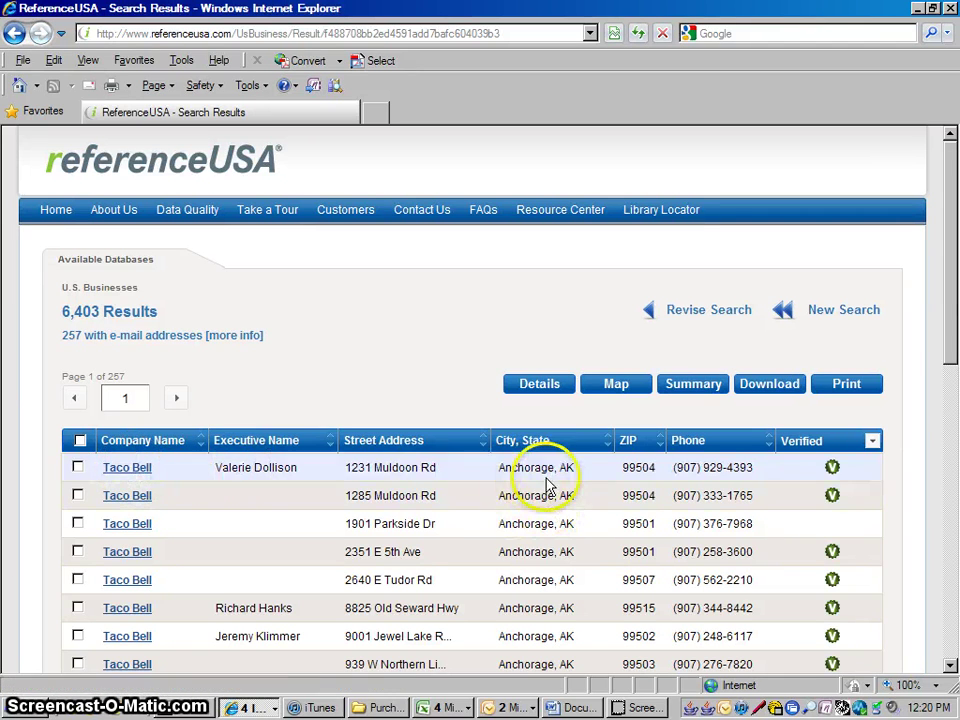
click(127, 469)
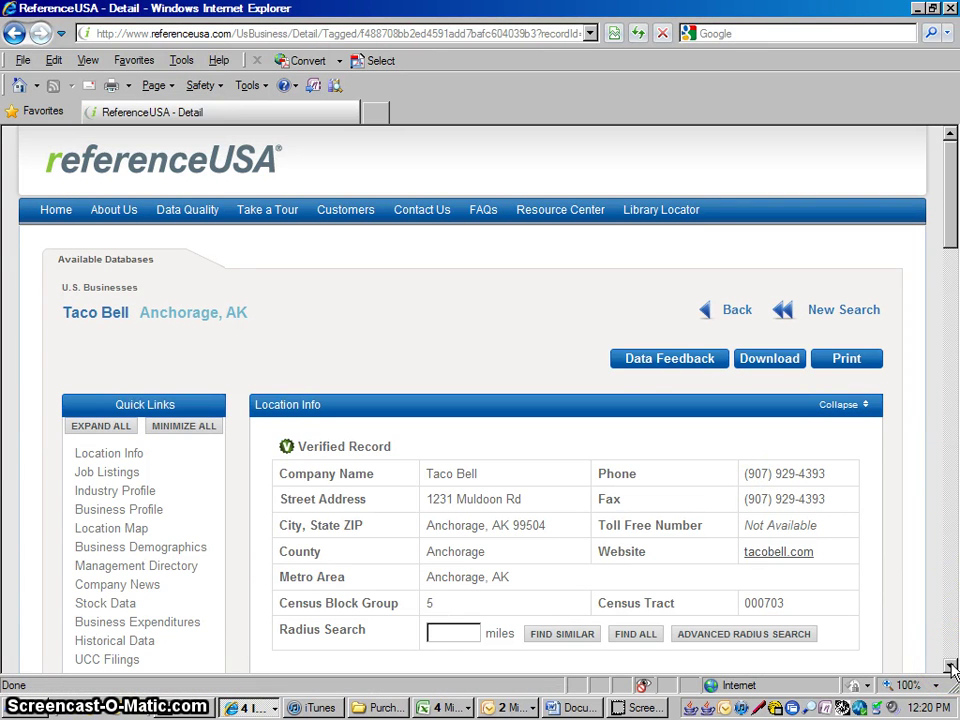
Return to the search results, look over the Taco Bell entries and reopen the first record.
click(13, 37)
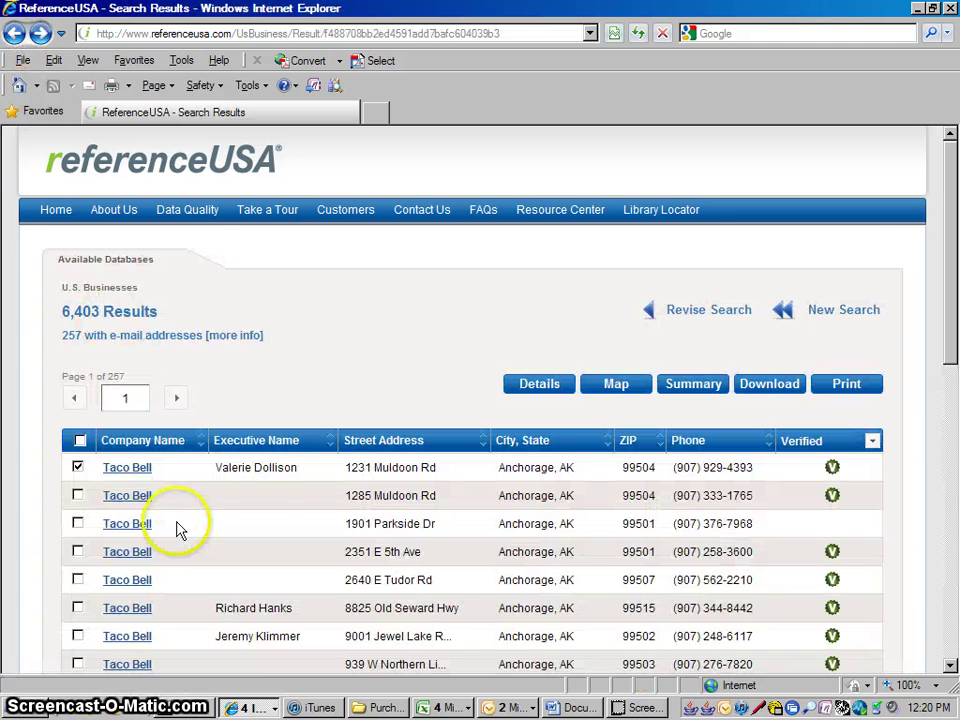
scroll(953, 673, down, 5)
scroll(953, 455, up, 5)
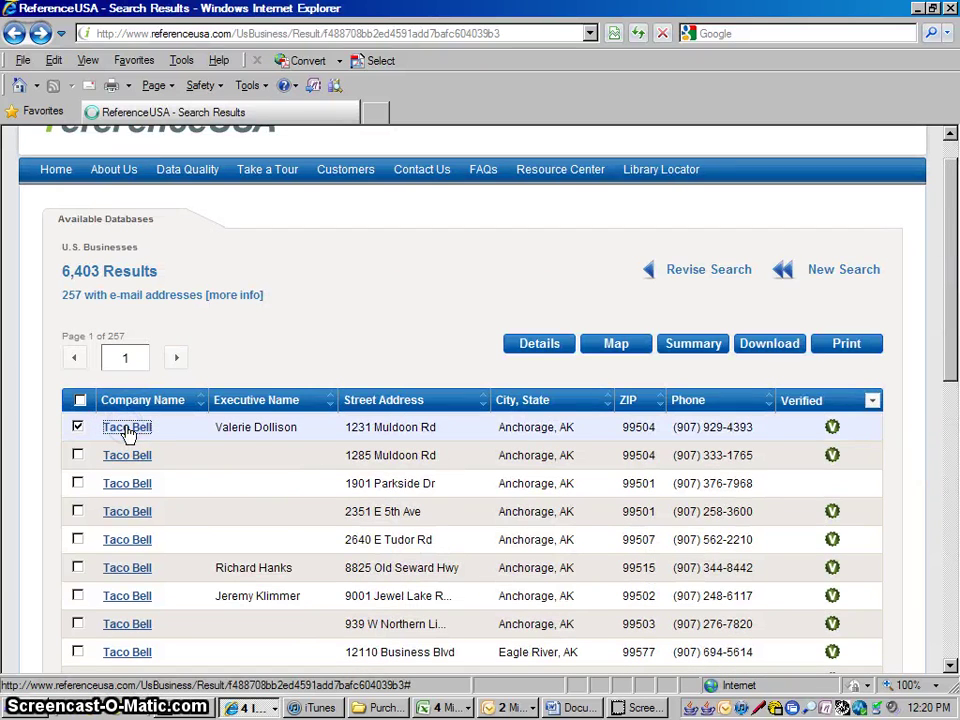
click(127, 428)
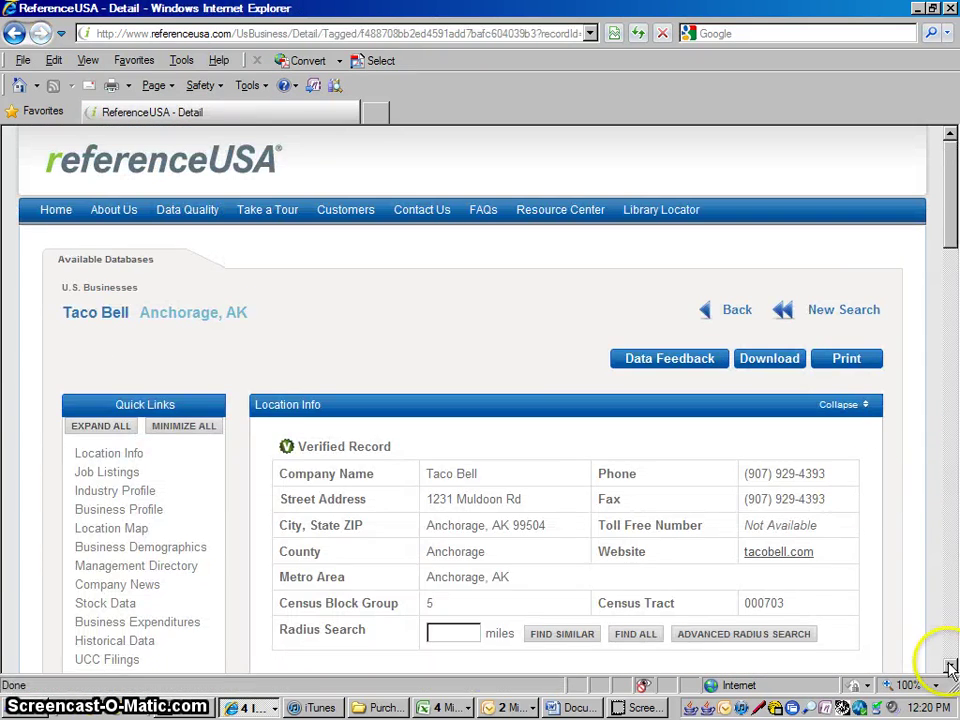
Go to the restaurant's corporate parent through the Corporate Tree and open the Taco Bell Corp record.
scroll(950, 668, down, 3)
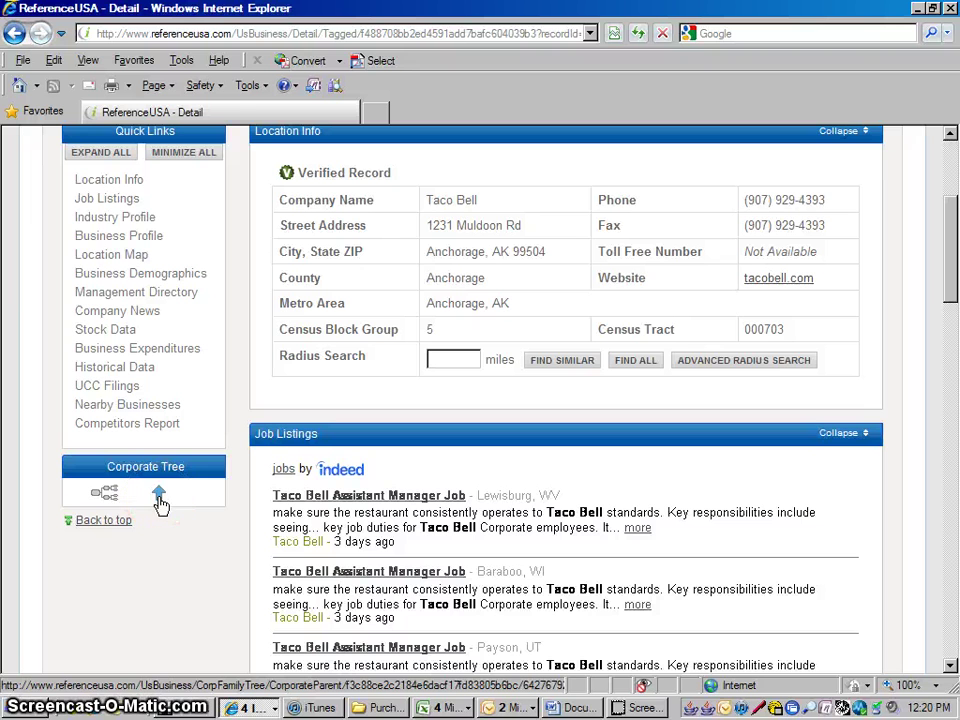
click(159, 500)
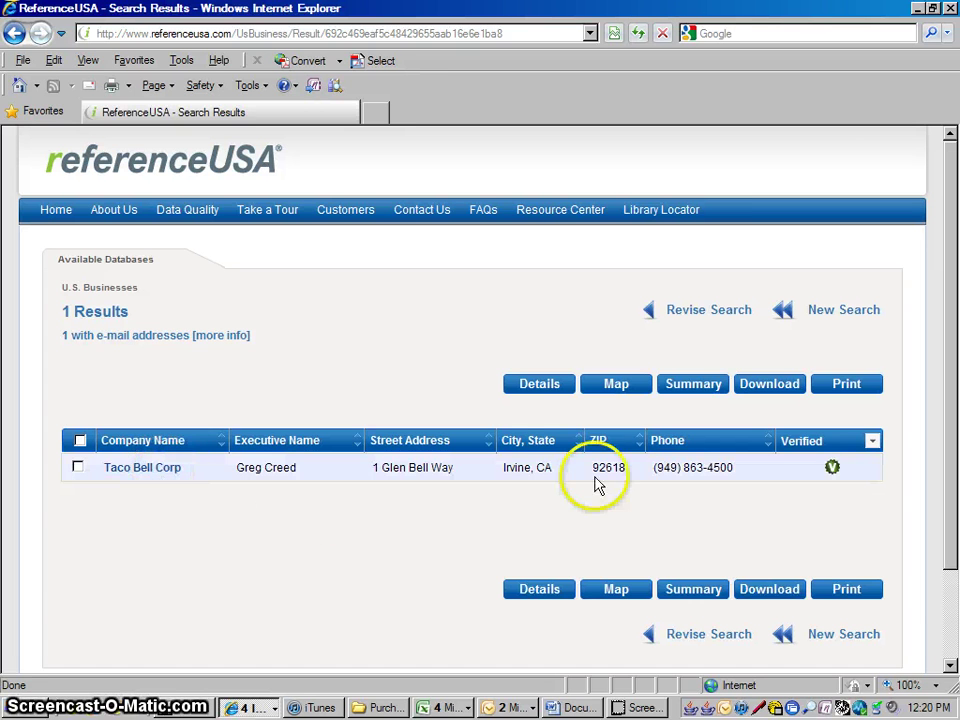
click(145, 470)
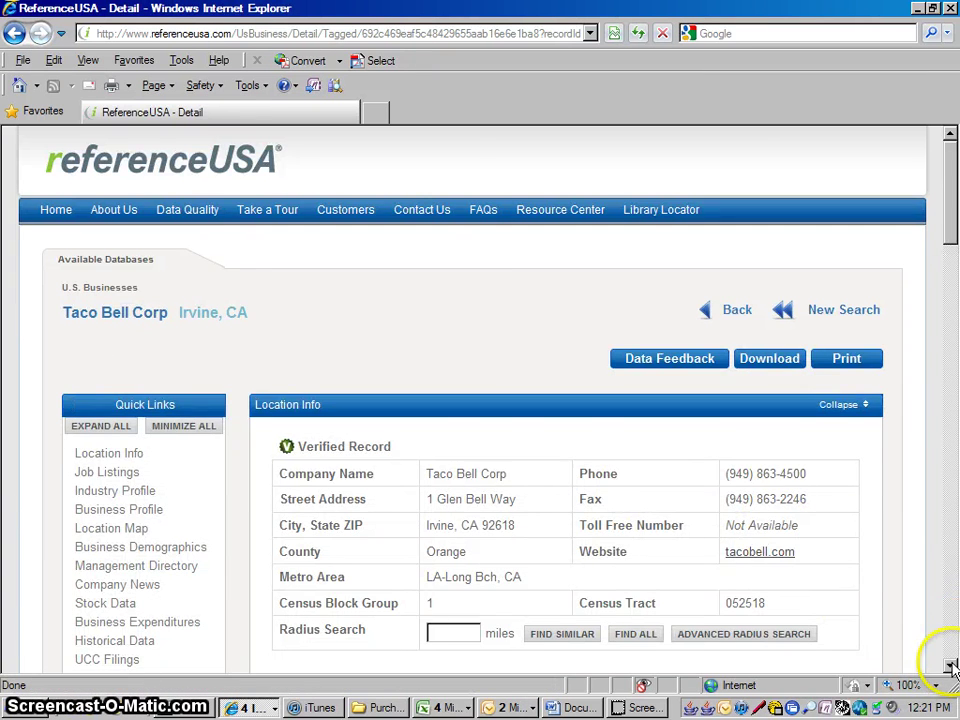
Examine the Taco Bell Corp record's location info, industry profile, business profile, business demographics and management directory.
scroll(951, 666, down, 6)
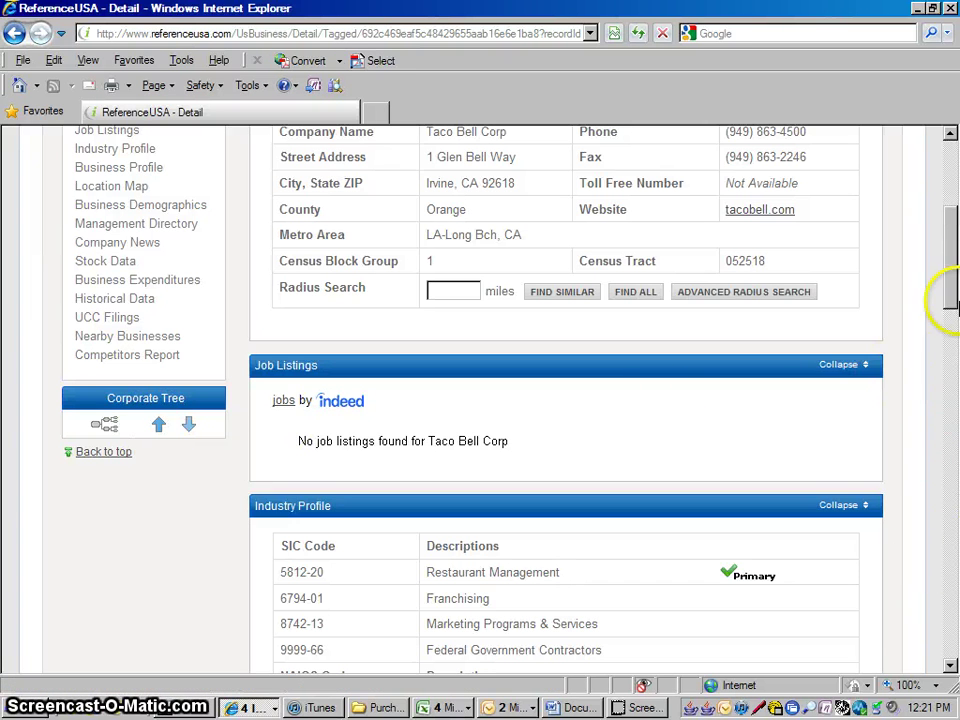
drag(953, 287, 945, 268)
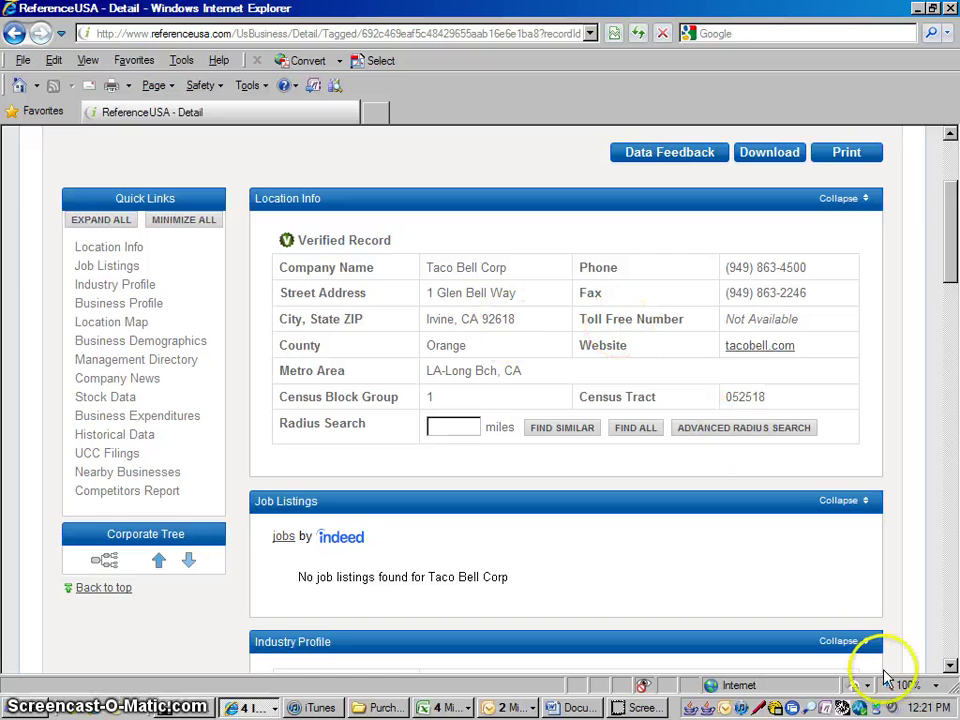
click(951, 666)
scroll(951, 666, down, 3)
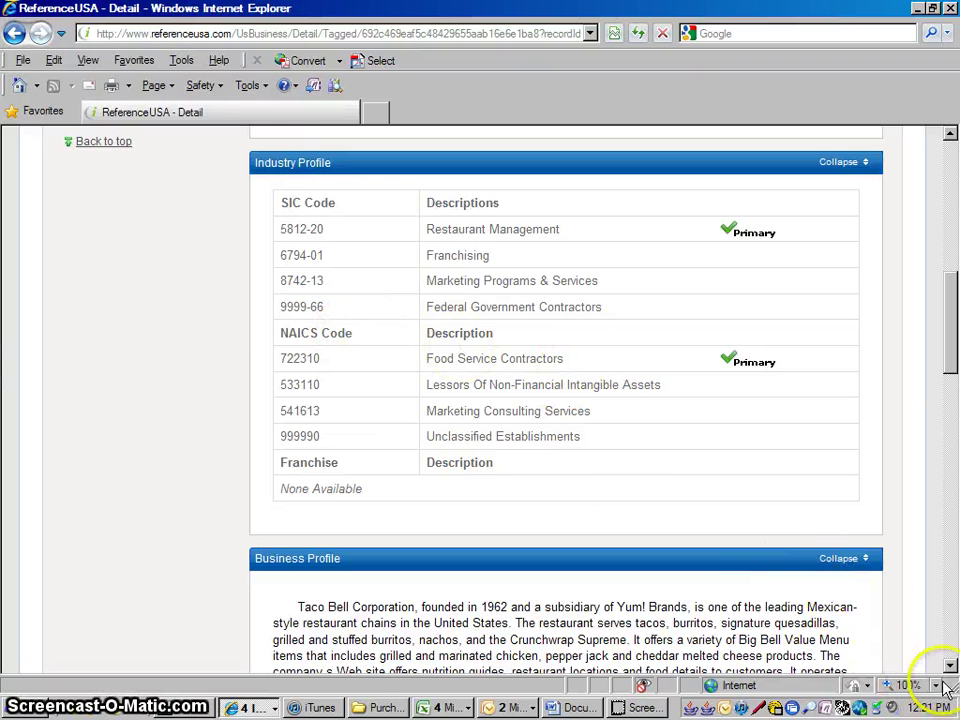
scroll(951, 672, down, 3)
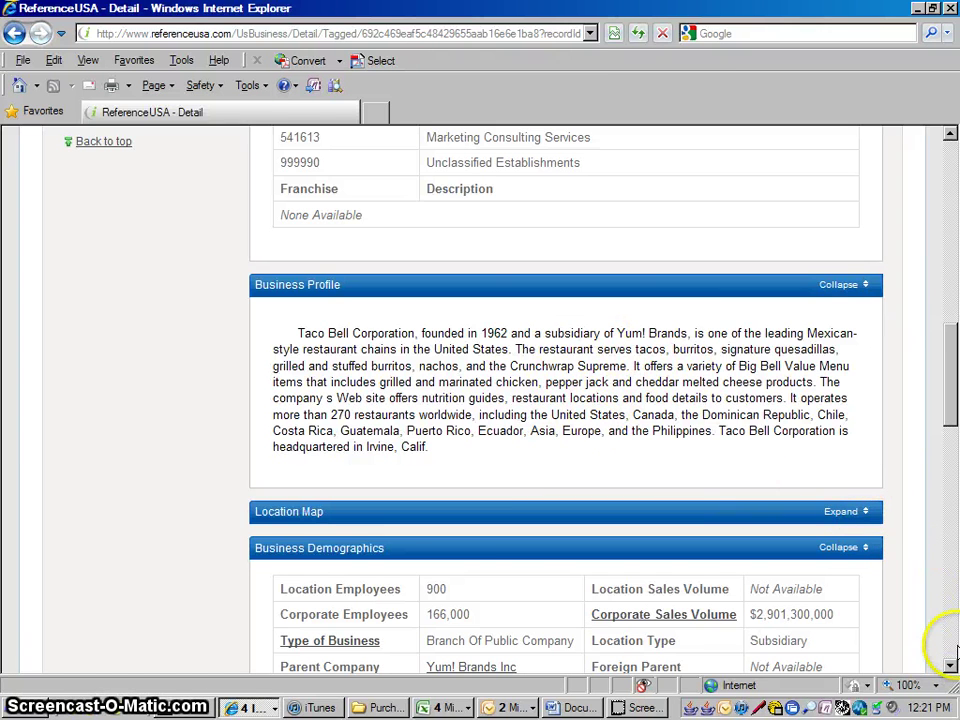
scroll(951, 677, down, 4)
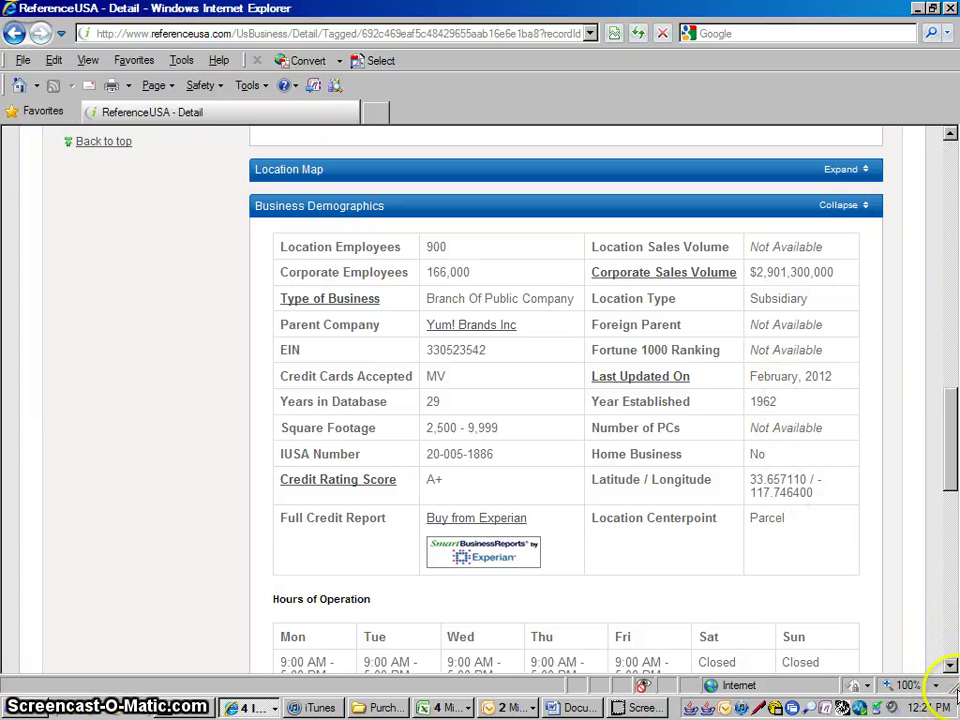
drag(950, 667, 950, 667)
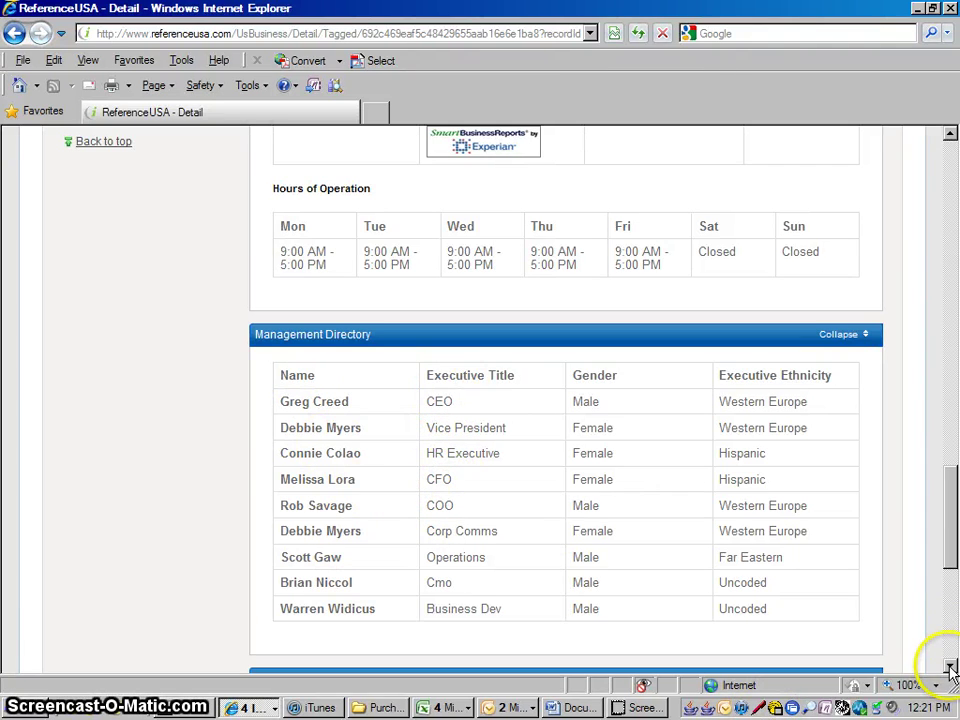
click(951, 662)
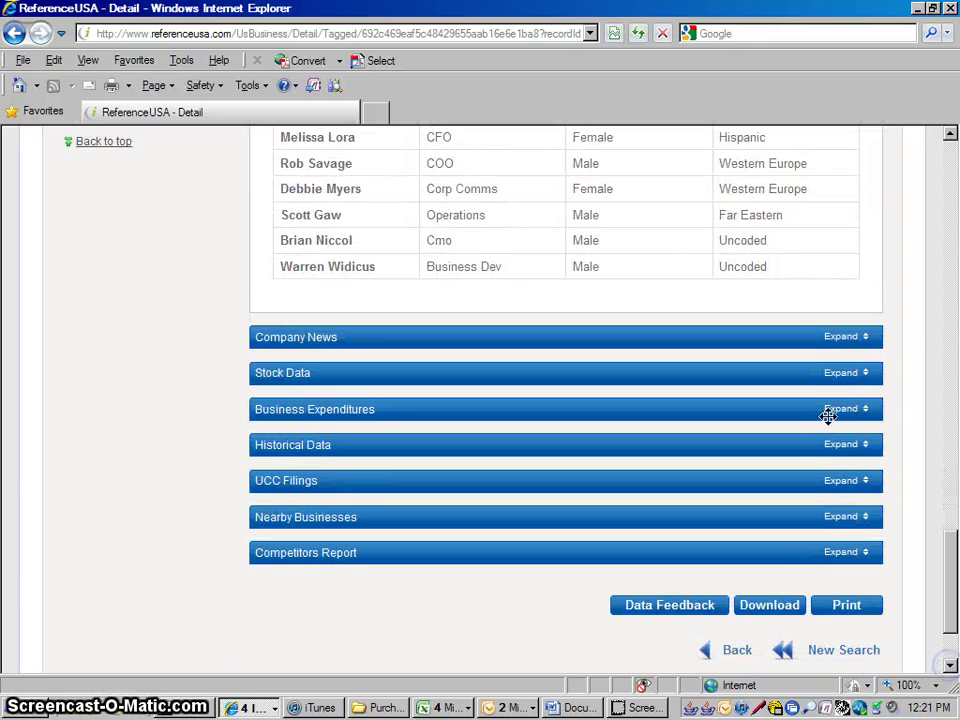
View the Company News and Stock Data sections, collapsing each again, and expand Business Expenditures to review it.
click(846, 341)
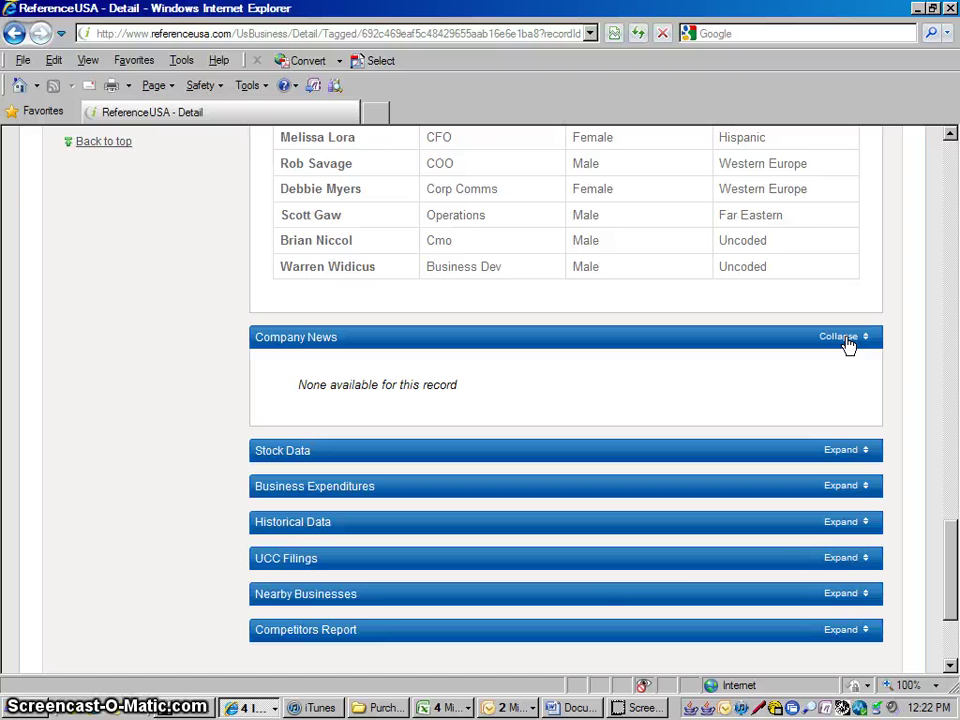
click(840, 337)
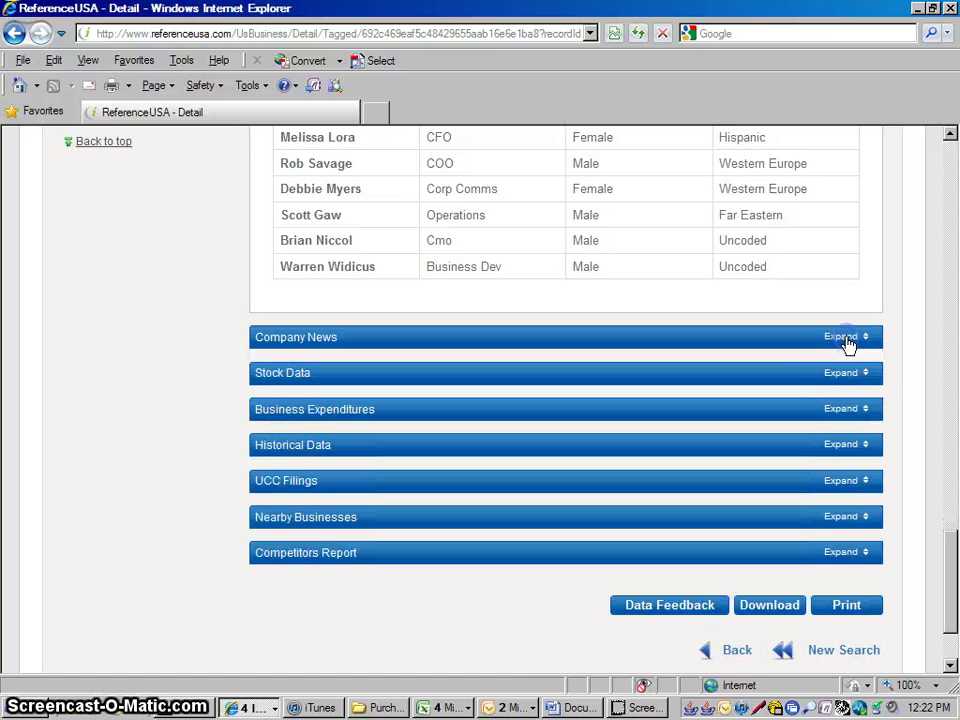
click(844, 375)
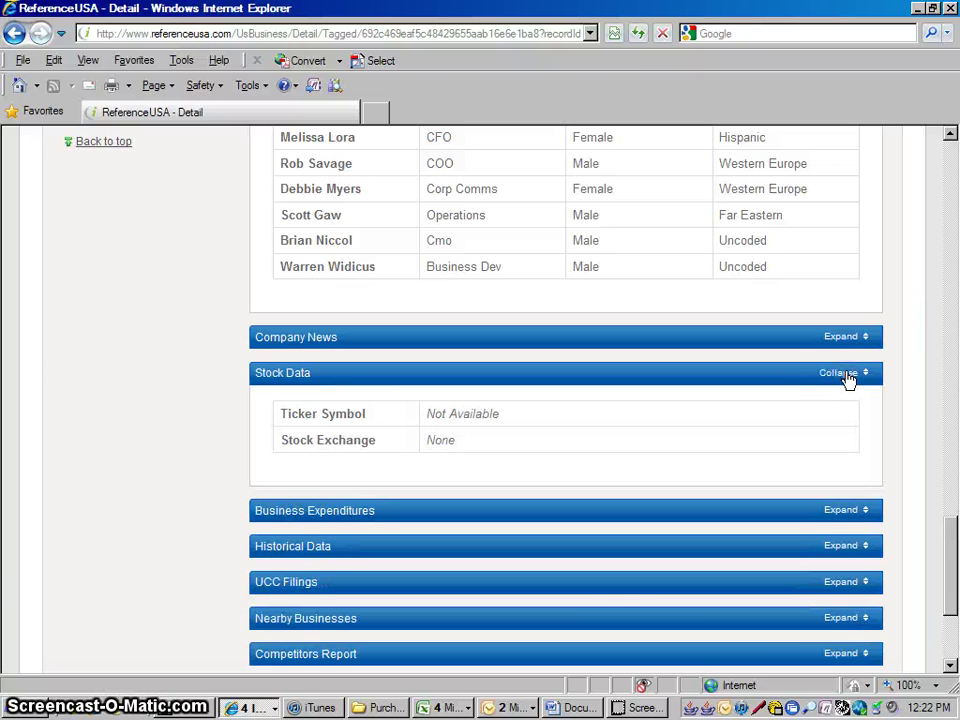
click(846, 376)
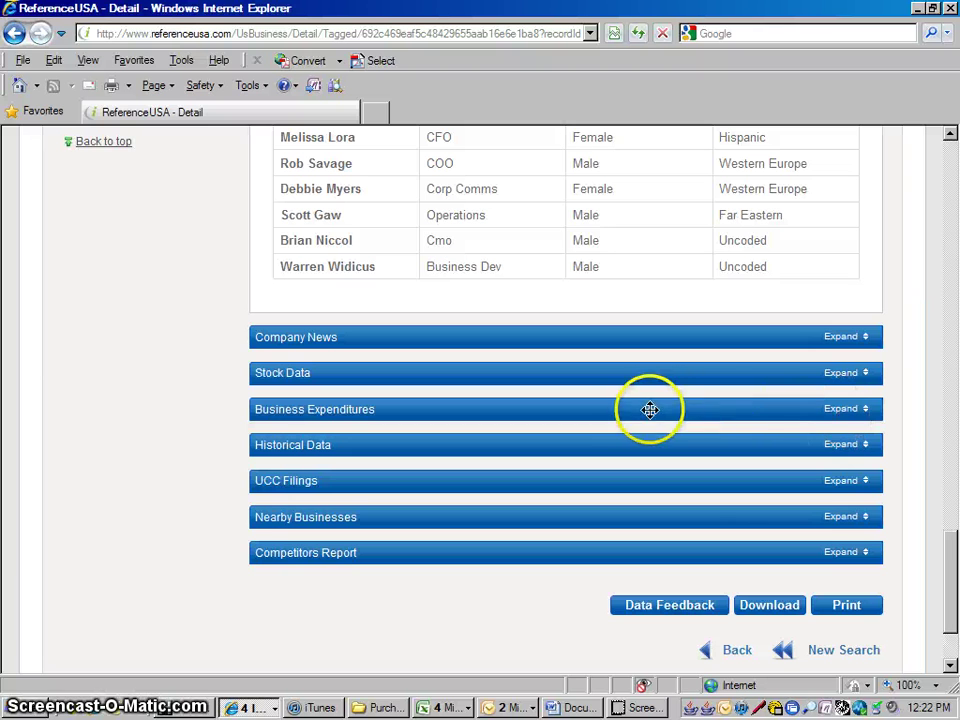
click(846, 412)
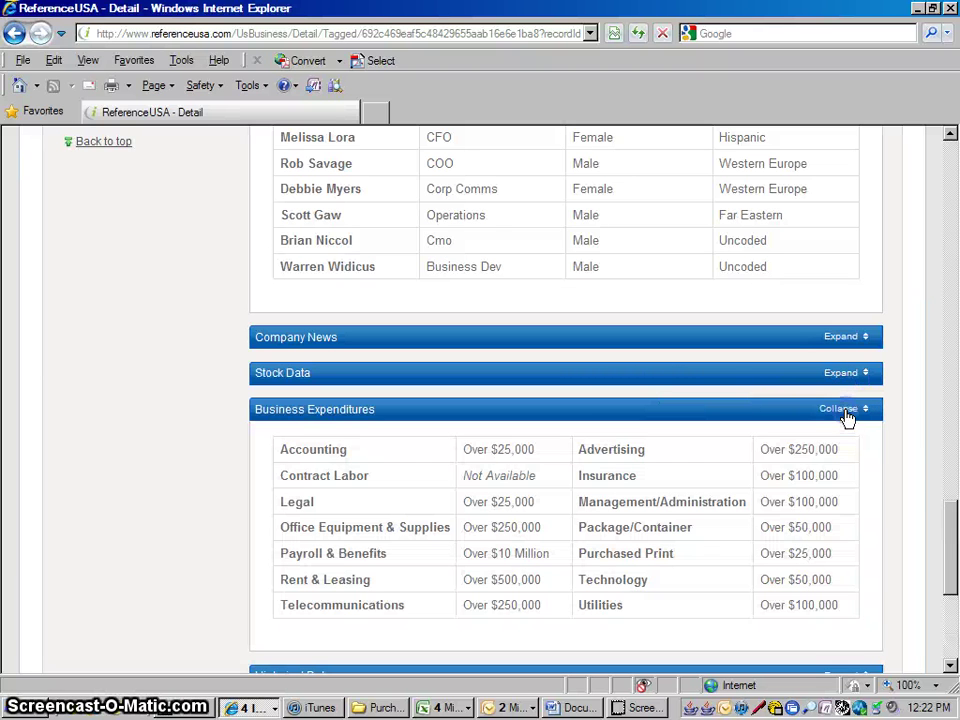
click(950, 667)
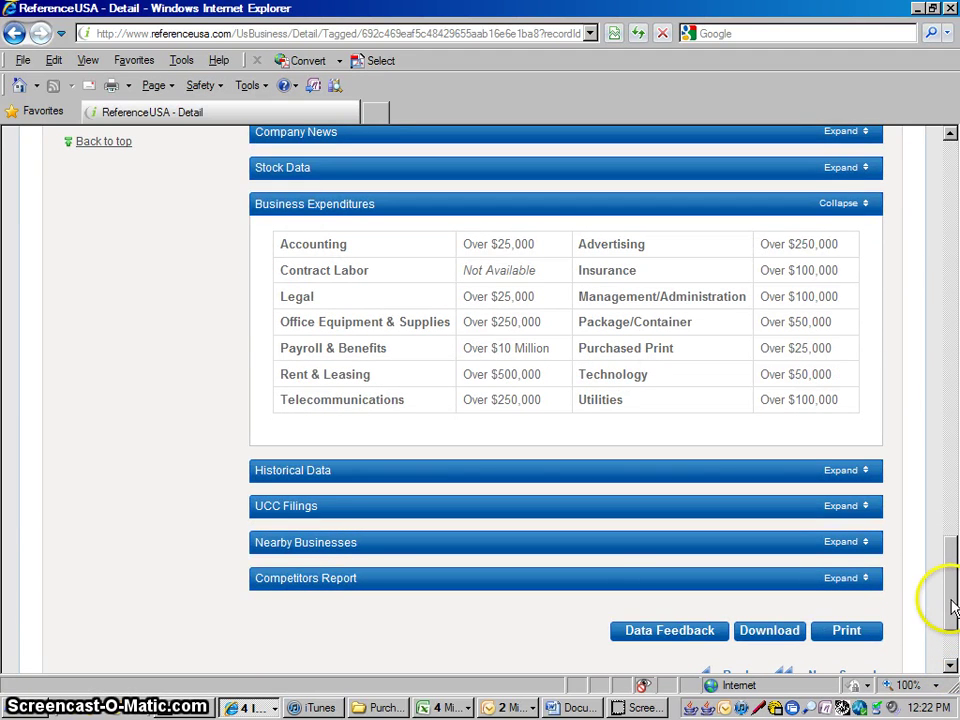
Go to Taco Bell Corp's corporate parent through the Corporate Tree and open the Yum! Brands Inc record.
drag(951, 604, 953, 403)
click(953, 178)
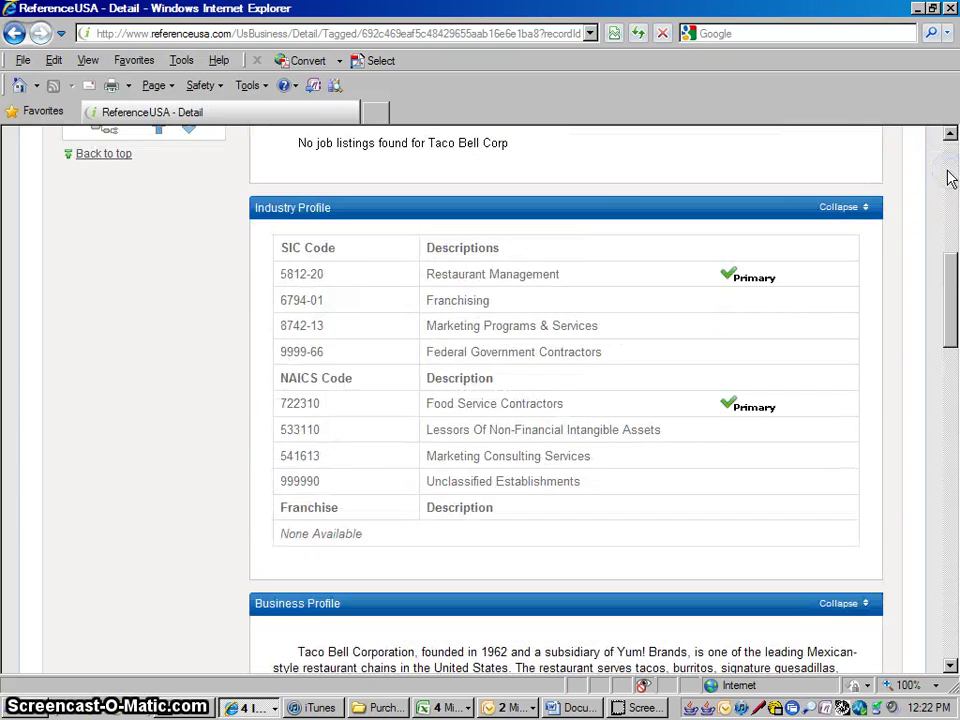
click(950, 175)
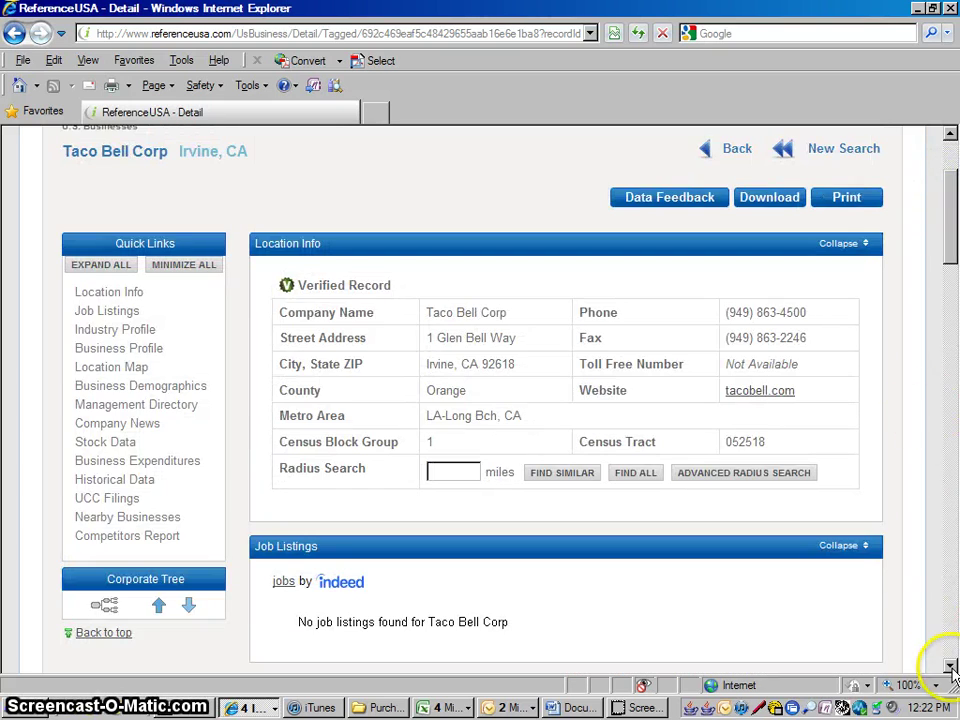
scroll(950, 668, down, 4)
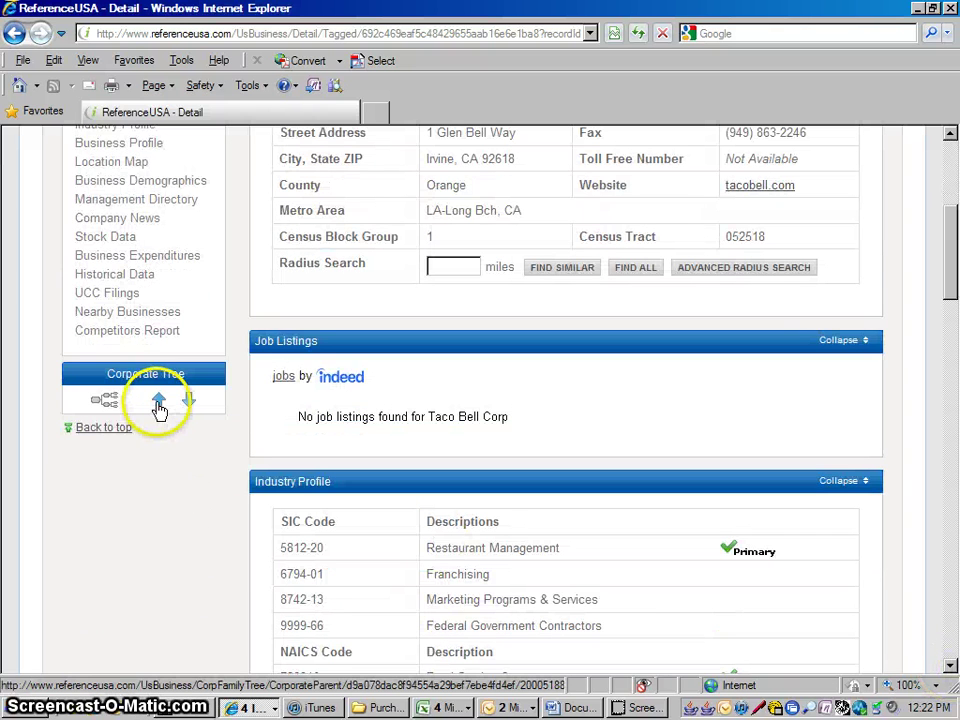
click(159, 405)
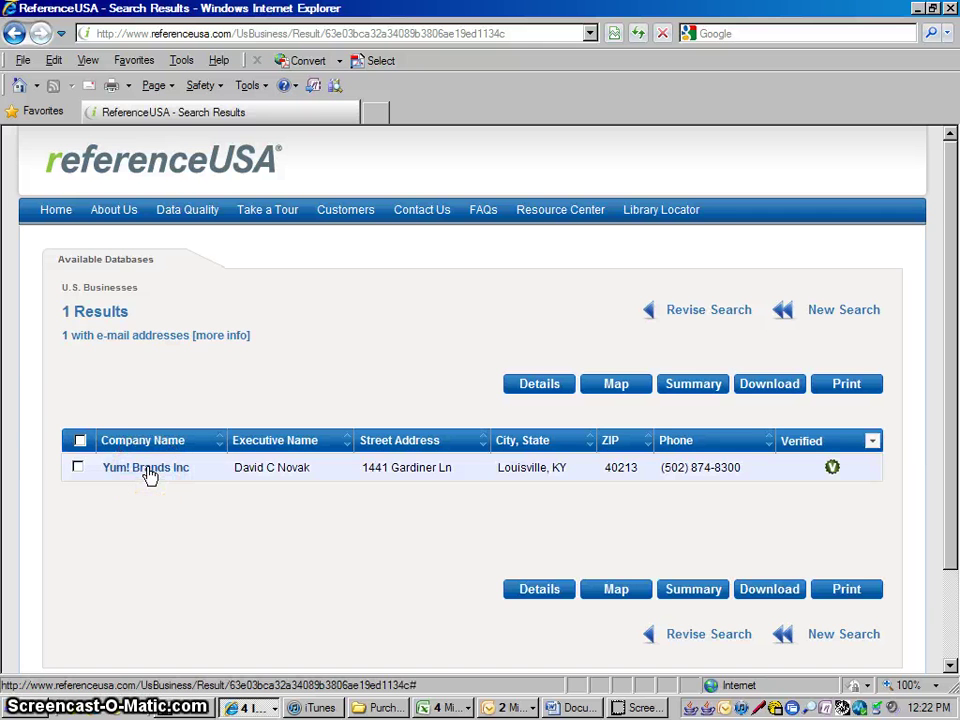
click(148, 470)
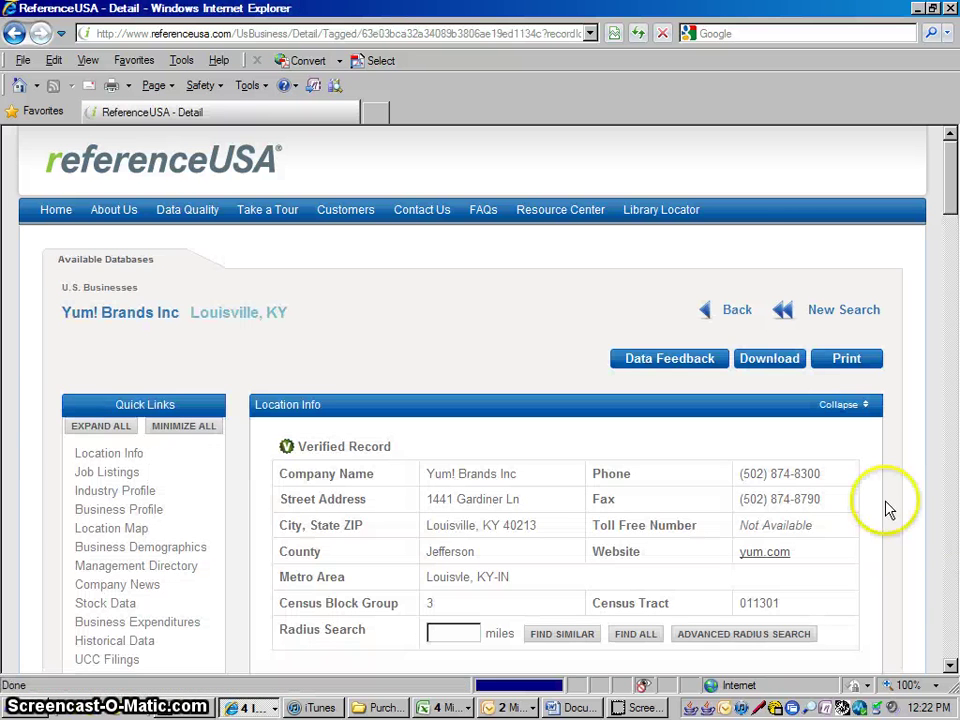
Review the Yum! Brands Inc record from job listings through business expenditures and expand its UCC Filings section.
click(950, 666)
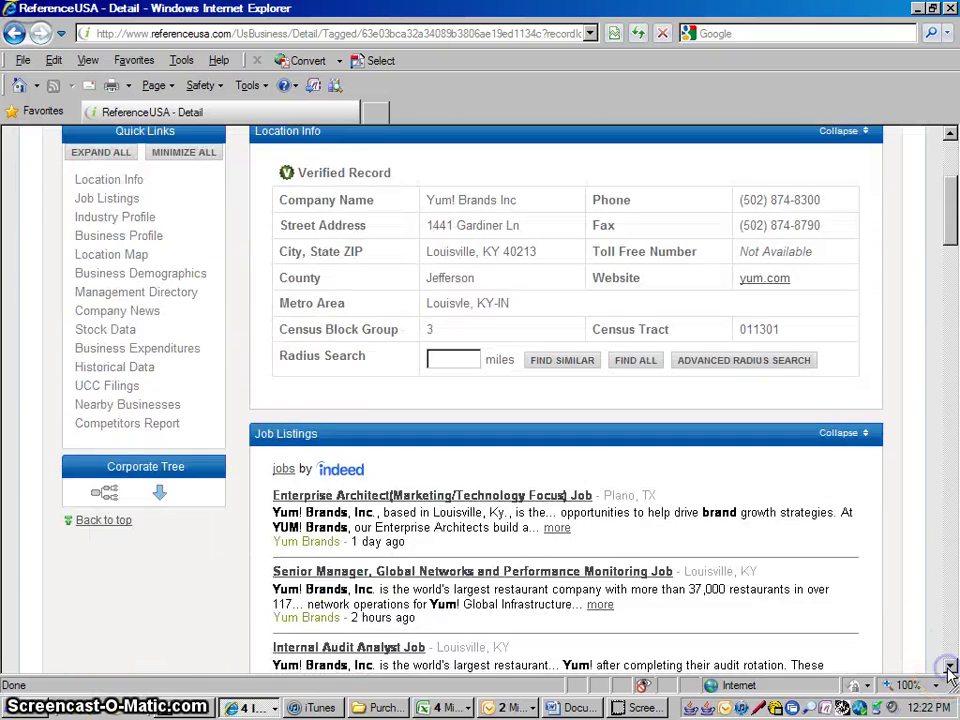
drag(950, 666, 950, 666)
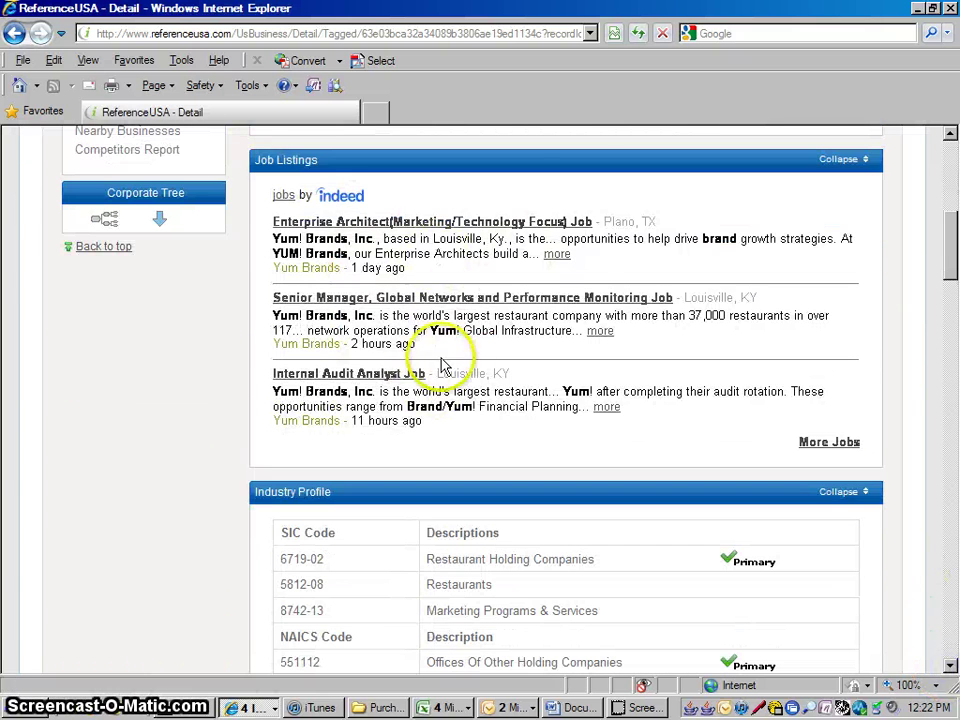
drag(950, 666, 950, 666)
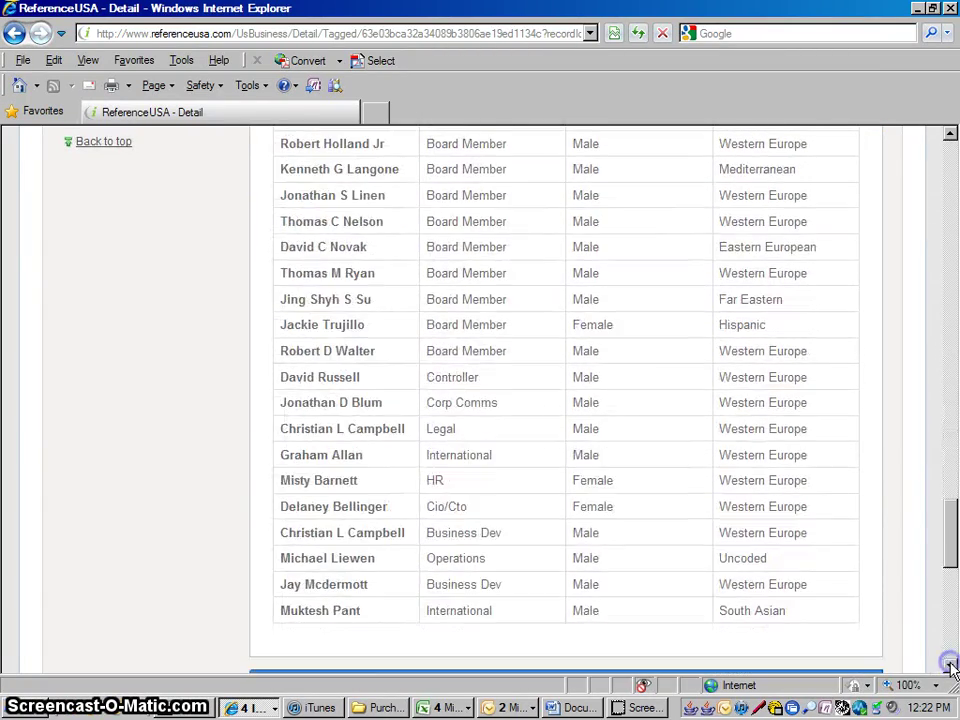
drag(950, 668, 950, 668)
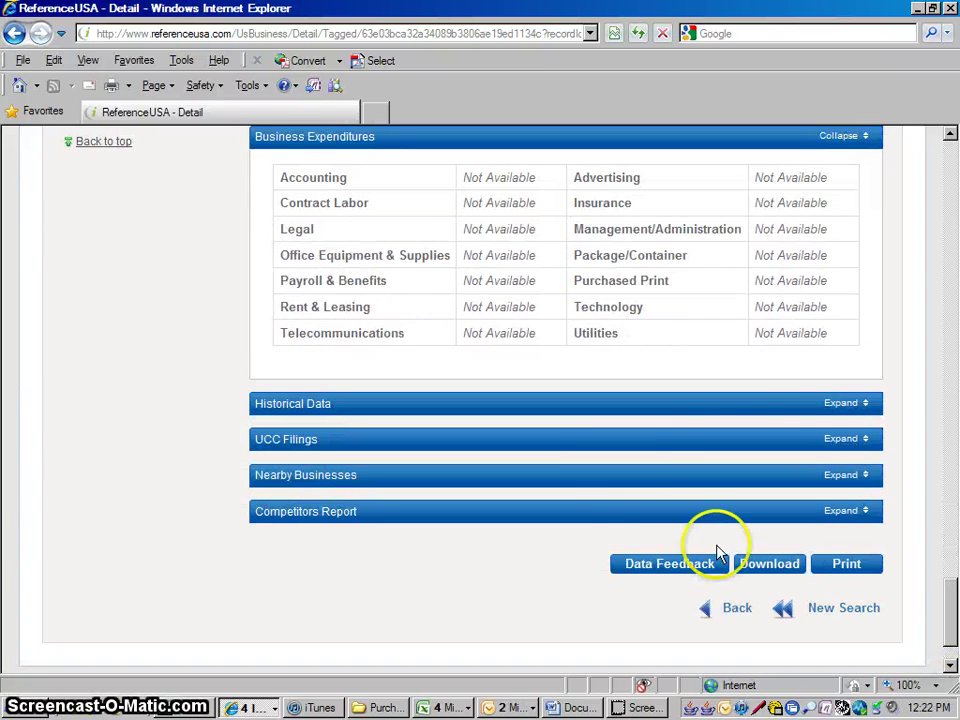
click(846, 440)
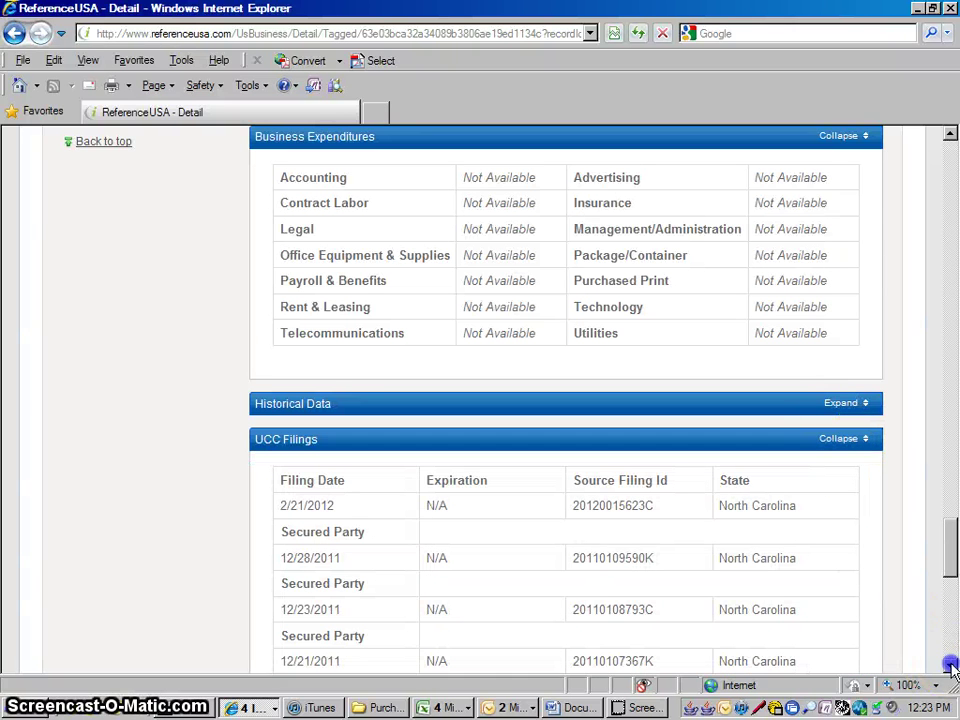
Read through Yum! Brands Inc's UCC filings down to the end of the record.
scroll(951, 667, down, 10)
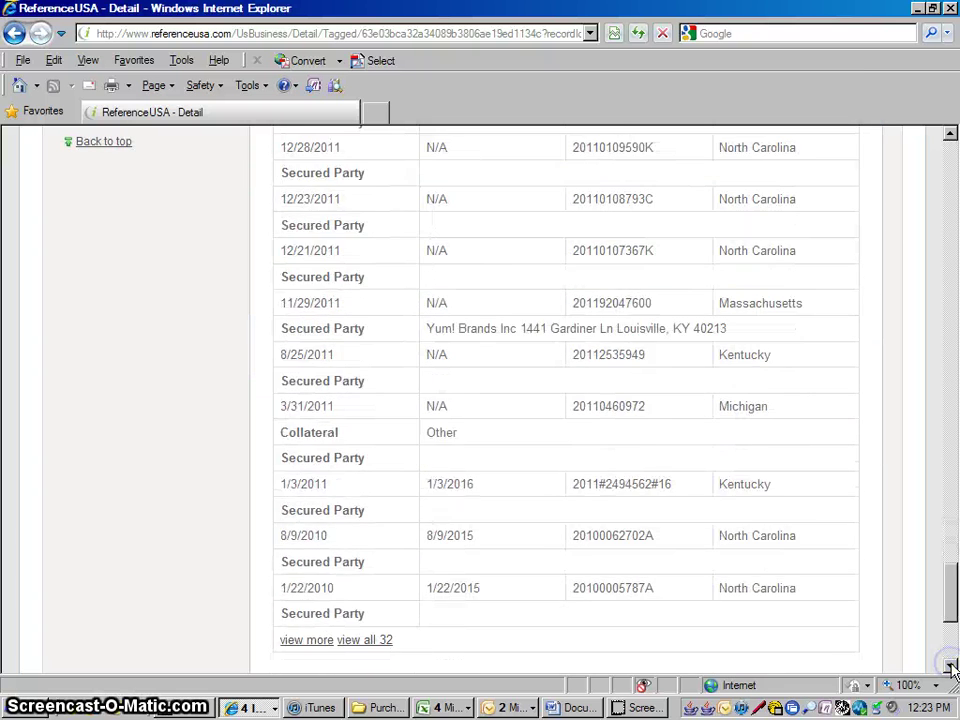
scroll(951, 667, down, 7)
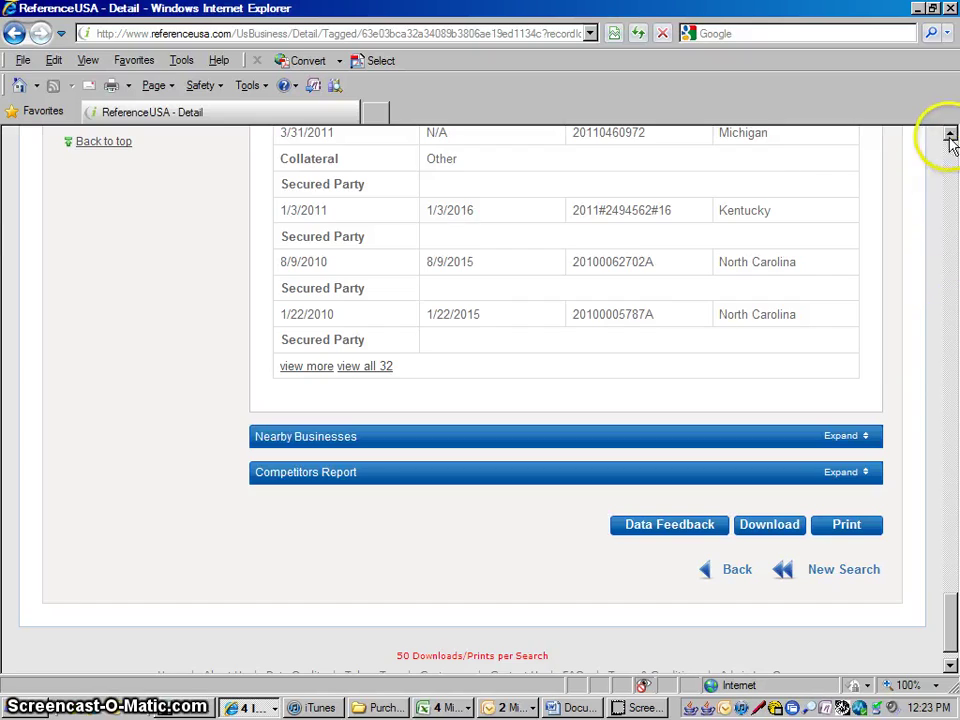
View Yum! Brands Inc's corporate family tree with its subsidiaries and return to the company's detail record.
drag(950, 135, 950, 138)
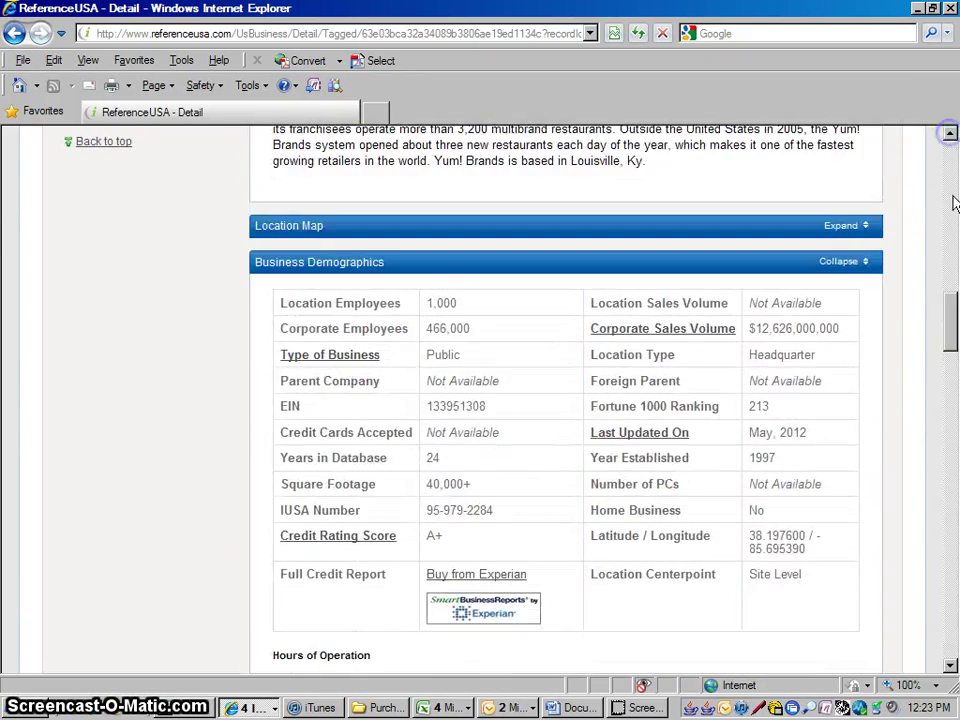
drag(952, 312, 954, 200)
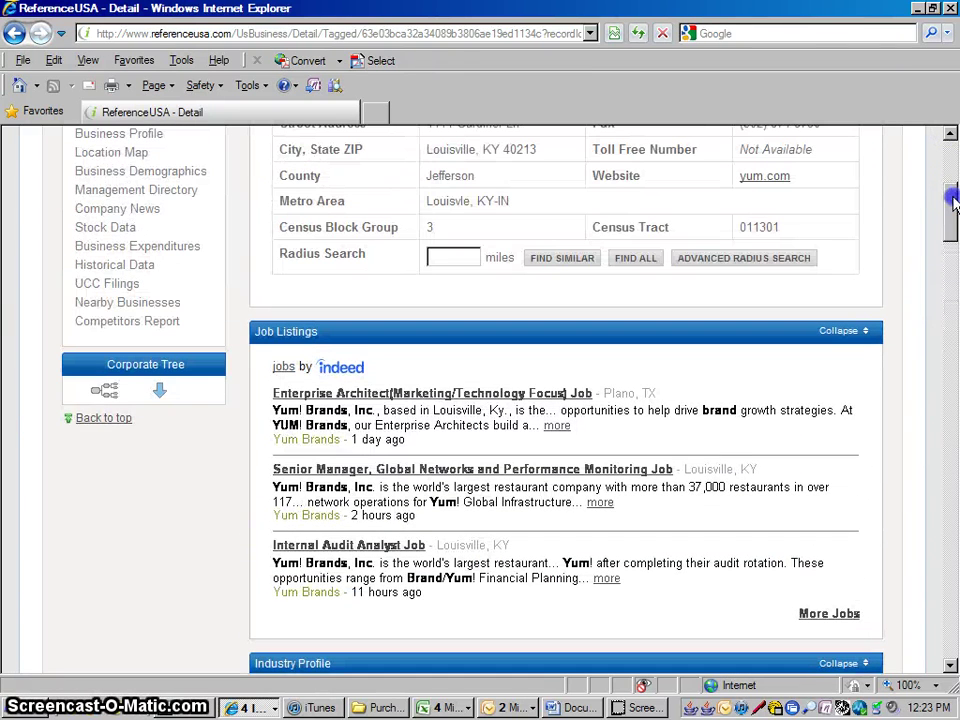
click(108, 393)
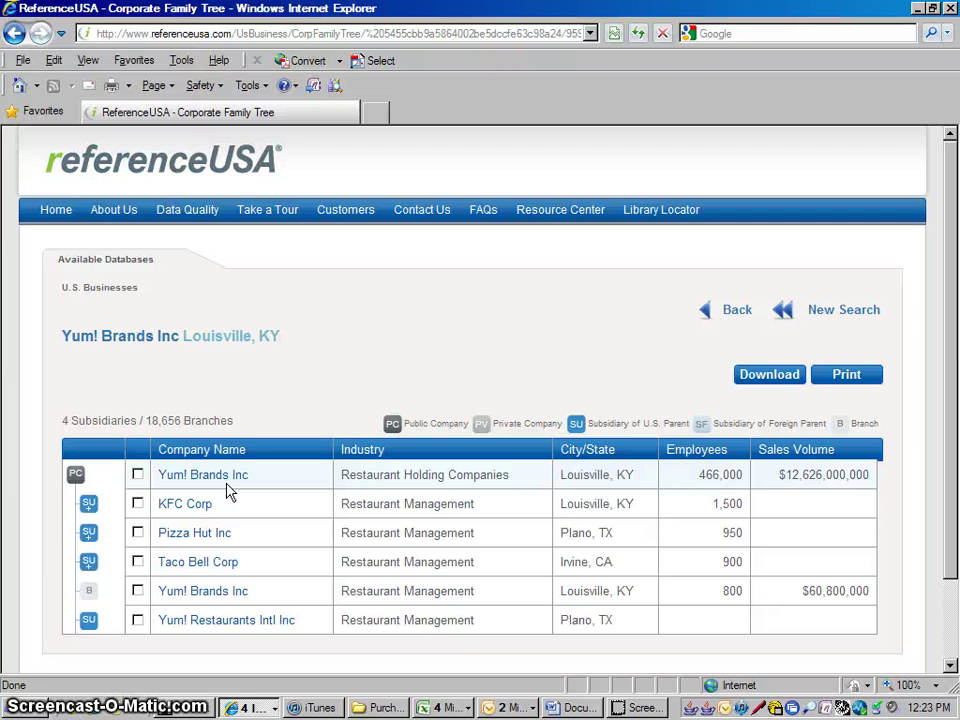
click(188, 541)
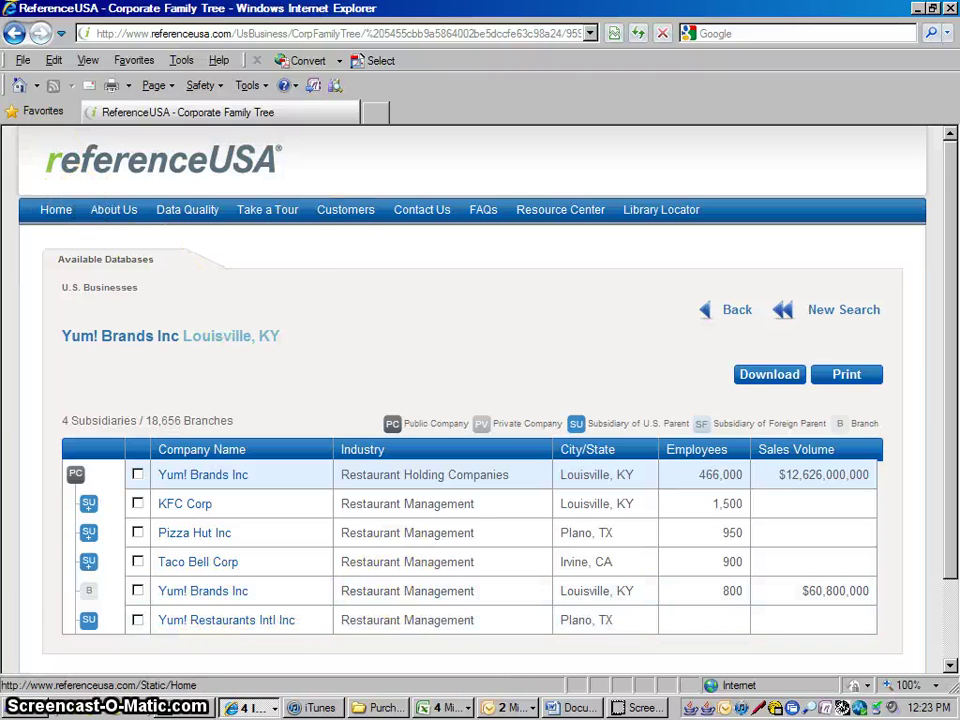
click(13, 37)
List the companies directly below Yum! Brands Inc through the downward link of its Corporate Tree.
scroll(846, 407, down, 6)
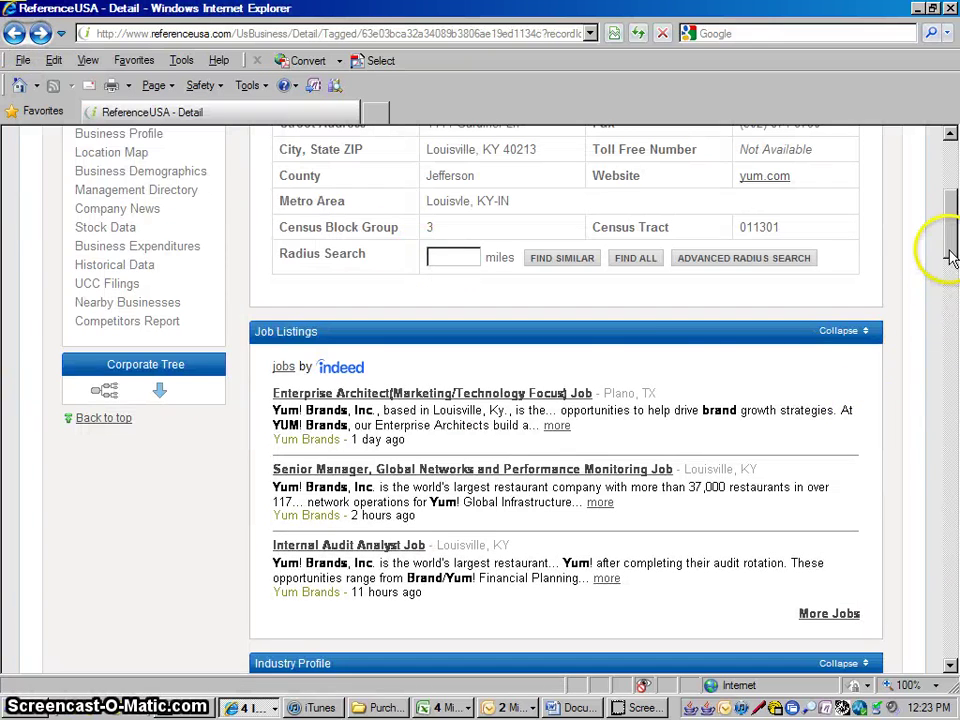
drag(950, 240, 947, 212)
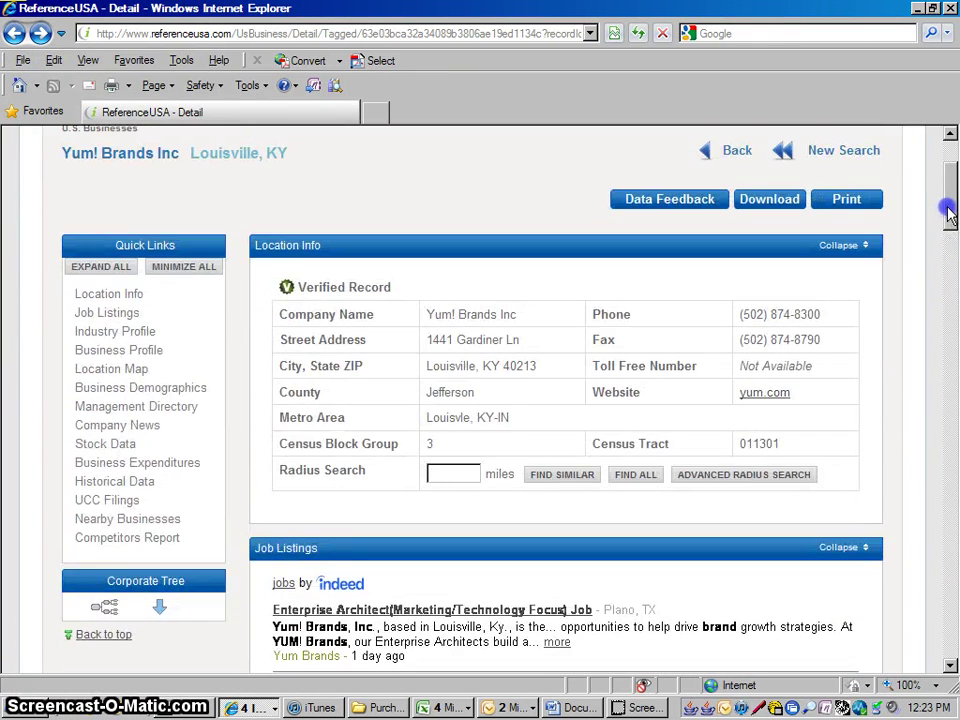
mouse_move(949, 212)
mouse_down()
mouse_move(949, 343)
mouse_move(953, 197)
mouse_up()
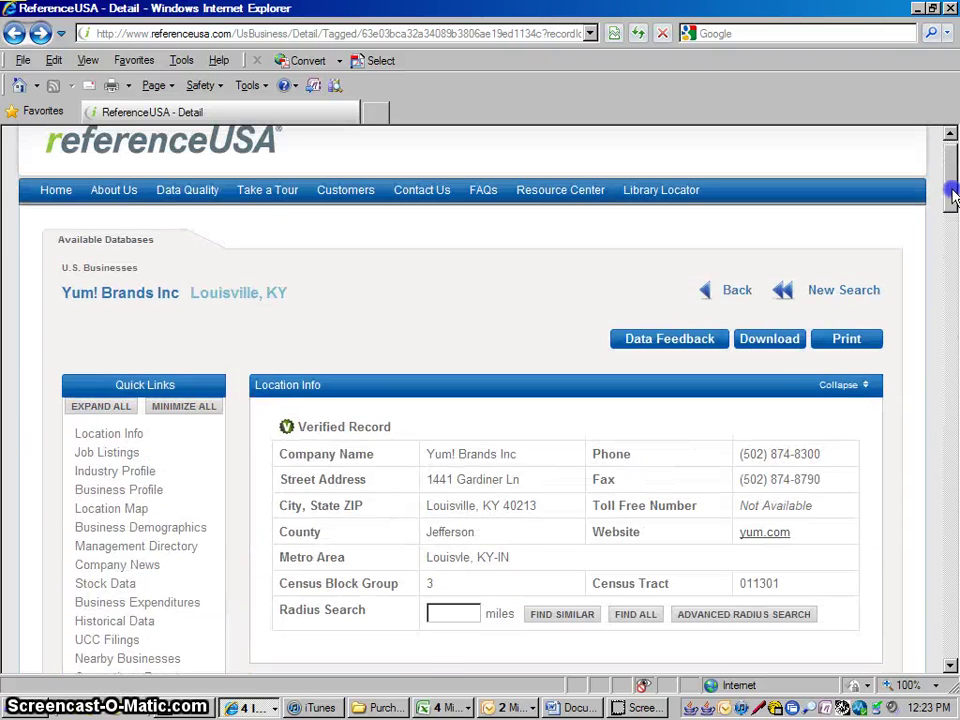
click(950, 666)
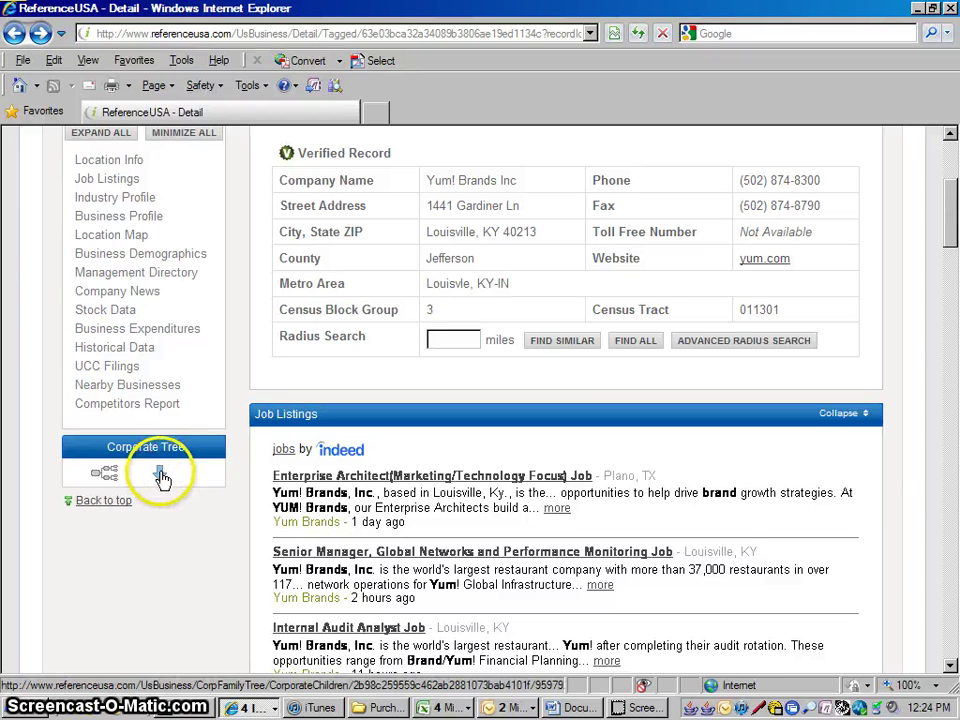
click(160, 474)
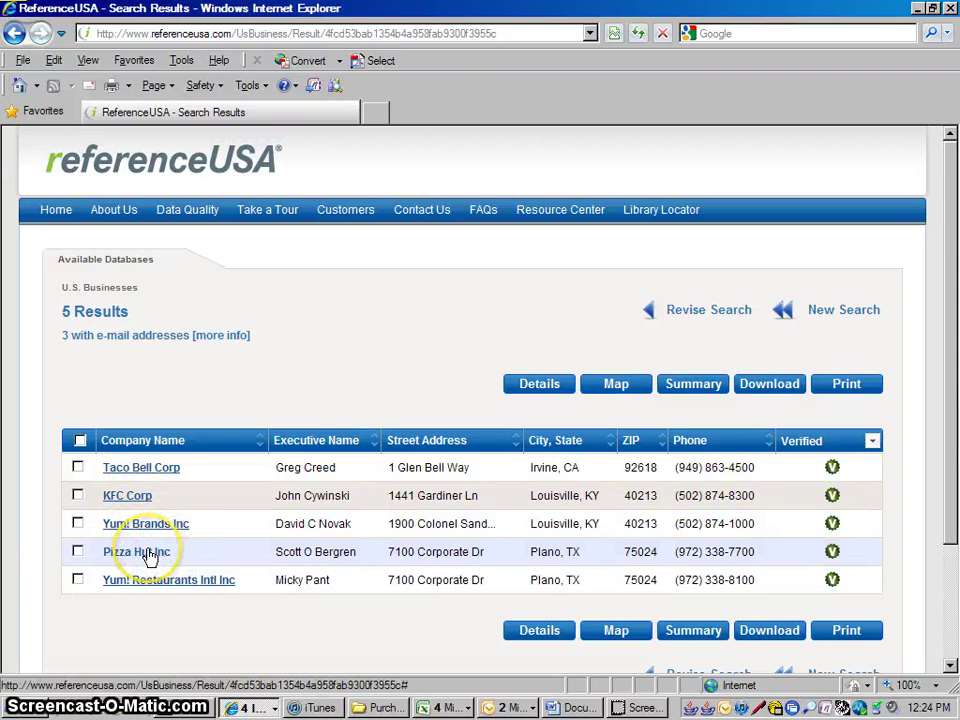
Start a new U.S. Businesses quick search for the company Pizza Hut and open the Anchorage, AK record.
click(58, 213)
click(116, 612)
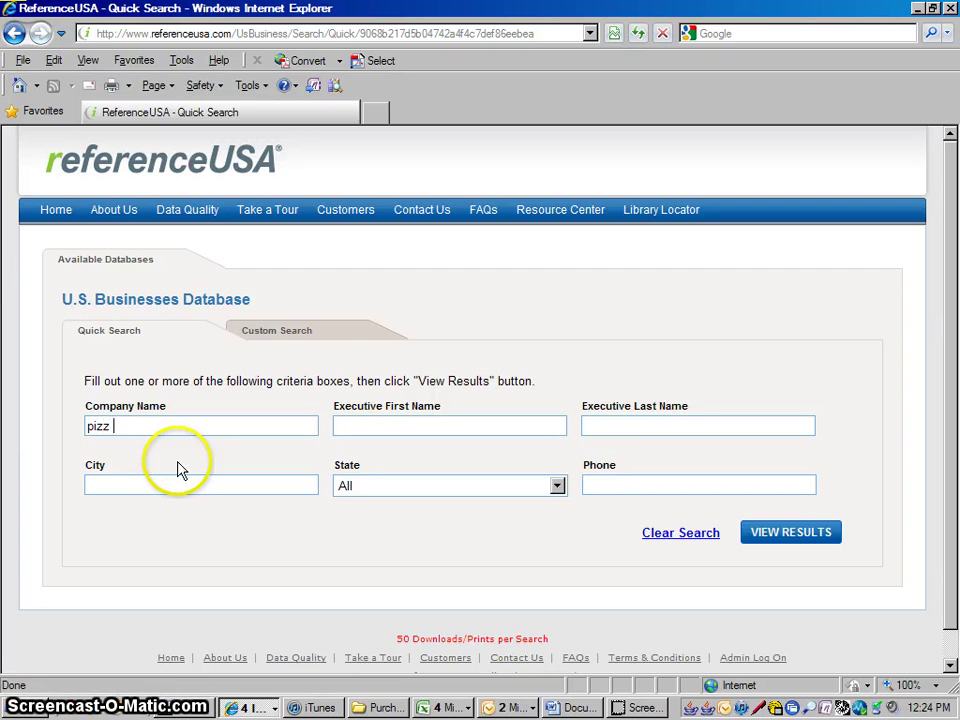
key(Return)
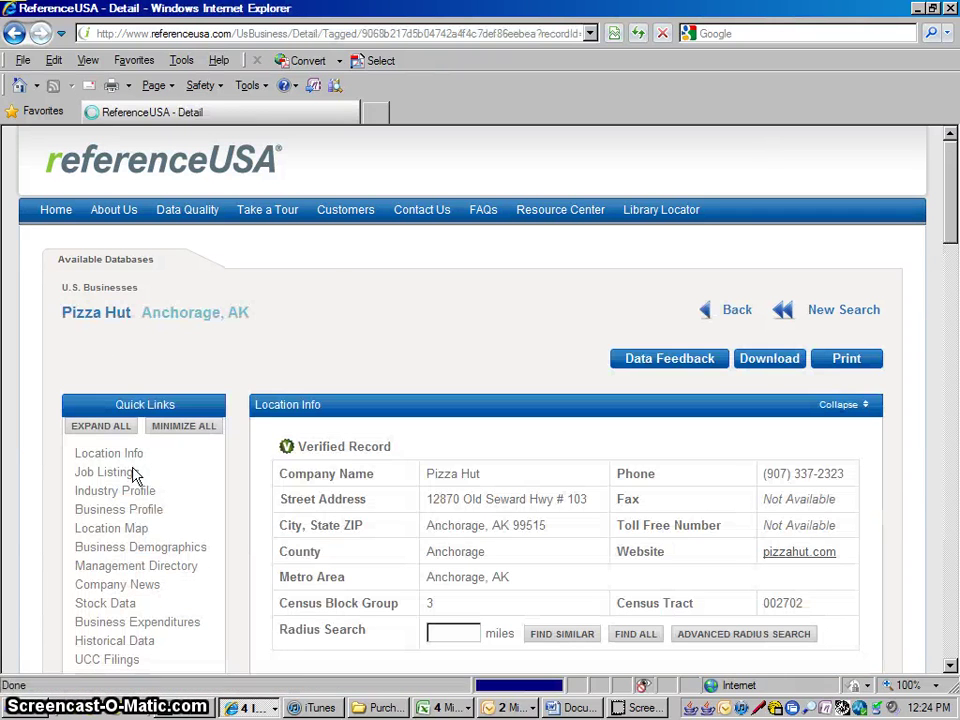
Go to the Anchorage Pizza Hut's corporate parent through the Corporate Tree and open the Pizza Hut Inc record.
click(951, 666)
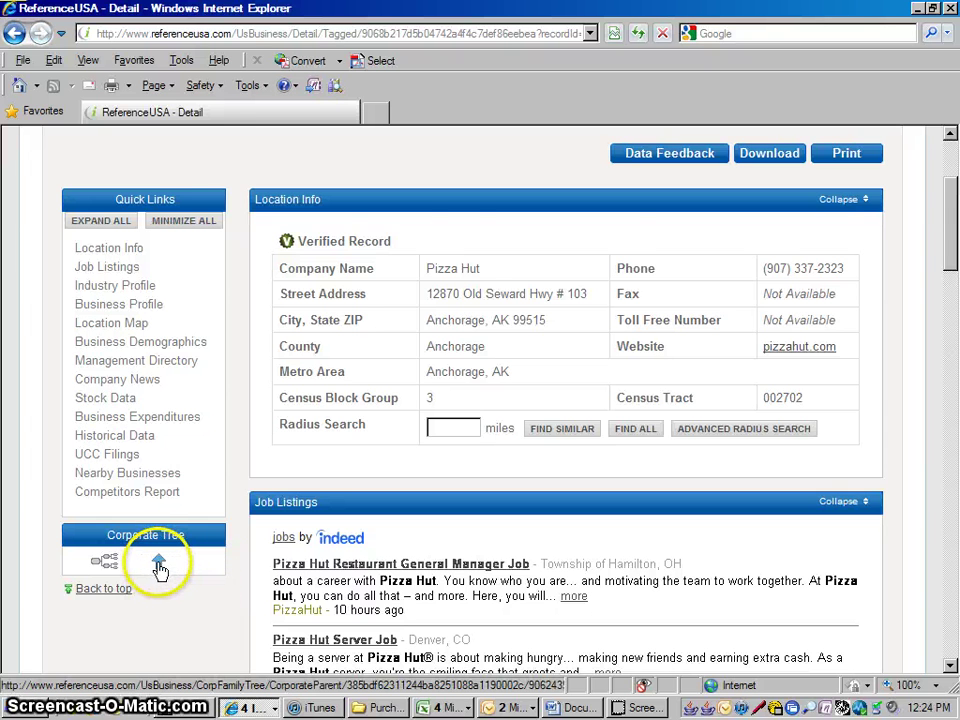
click(159, 568)
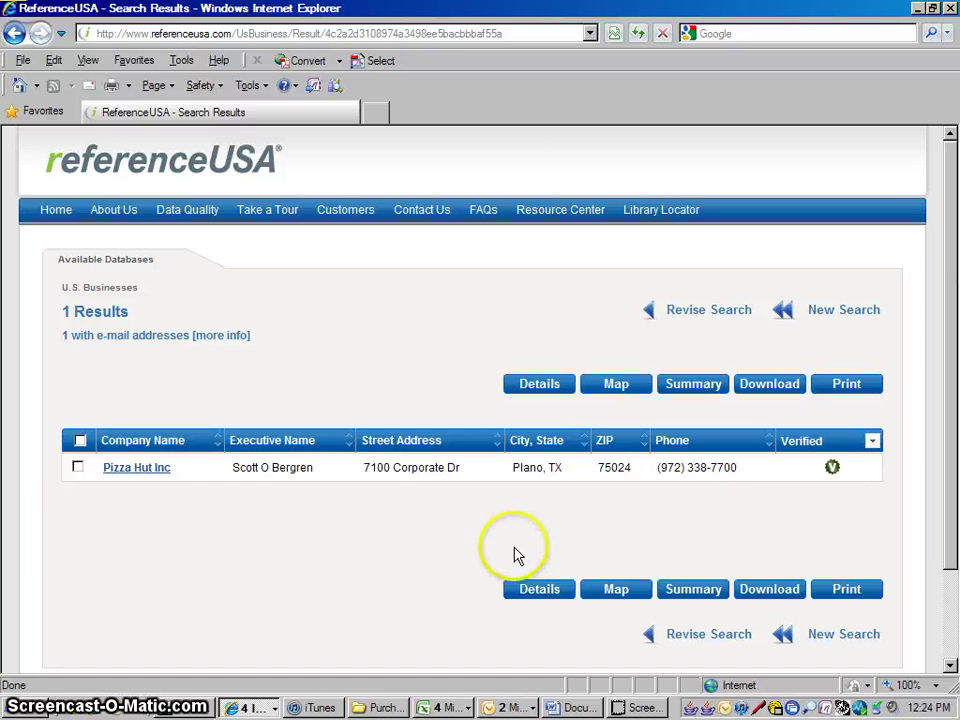
click(148, 474)
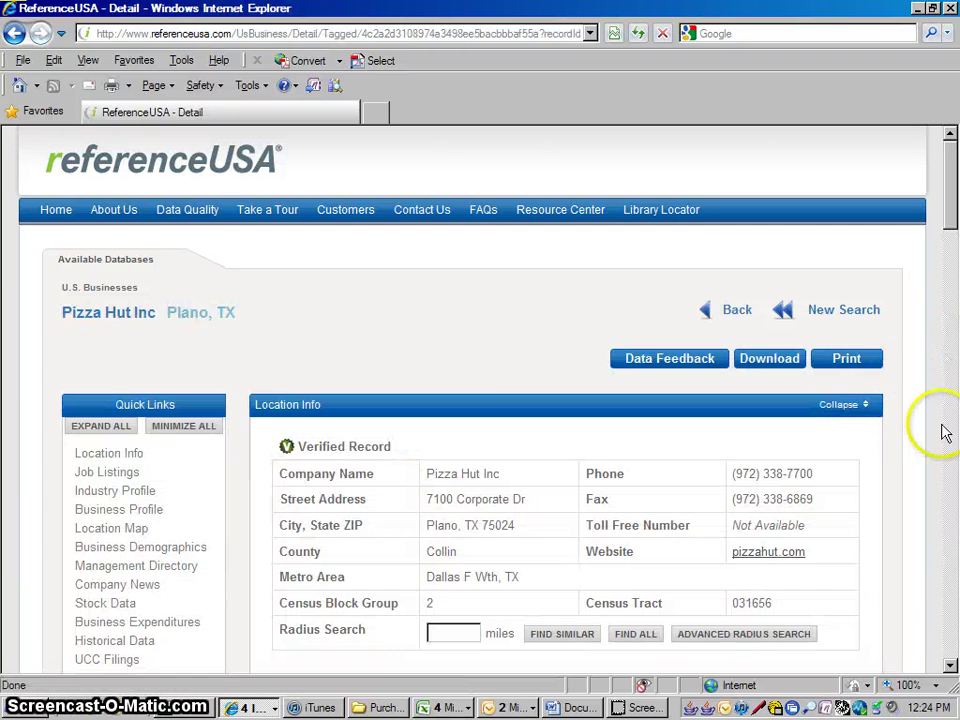
Go up from Pizza Hut Inc to its corporate parent and open the Yum! Brands Inc record.
scroll(950, 668, down, 4)
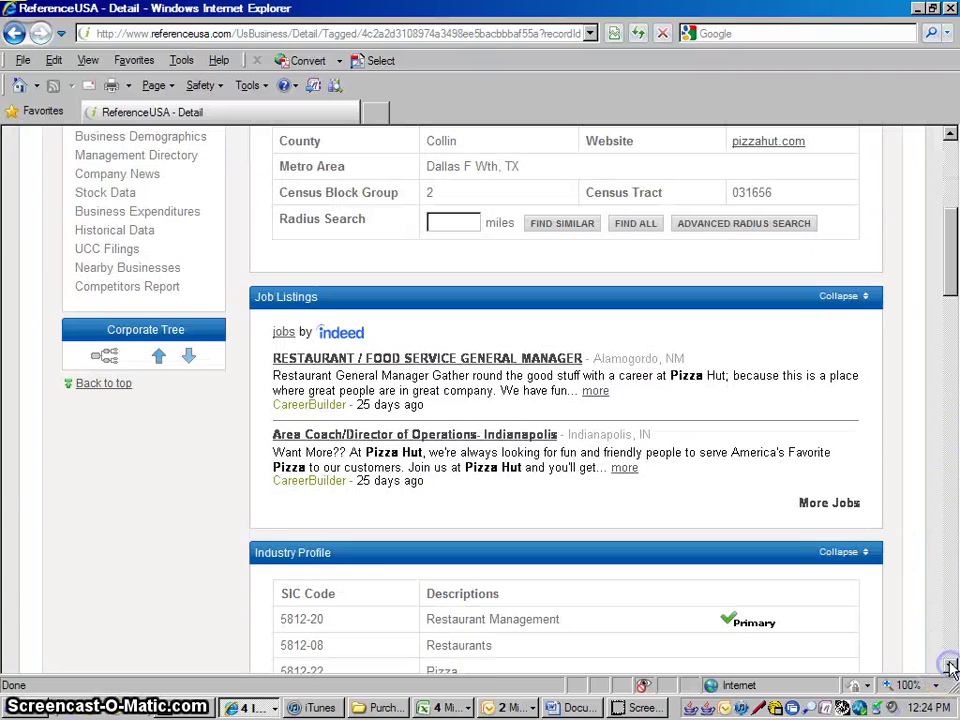
click(158, 358)
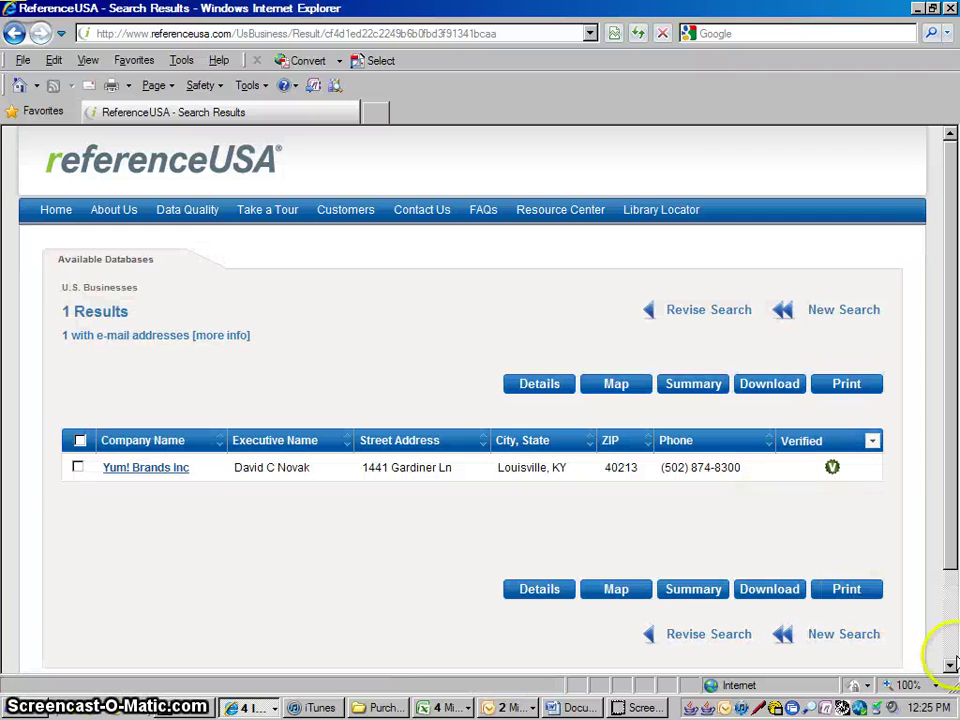
click(158, 468)
Look at the full corporate family tree from the Yum! Brands Inc record, and go back to that record.
scroll(945, 630, down, 5)
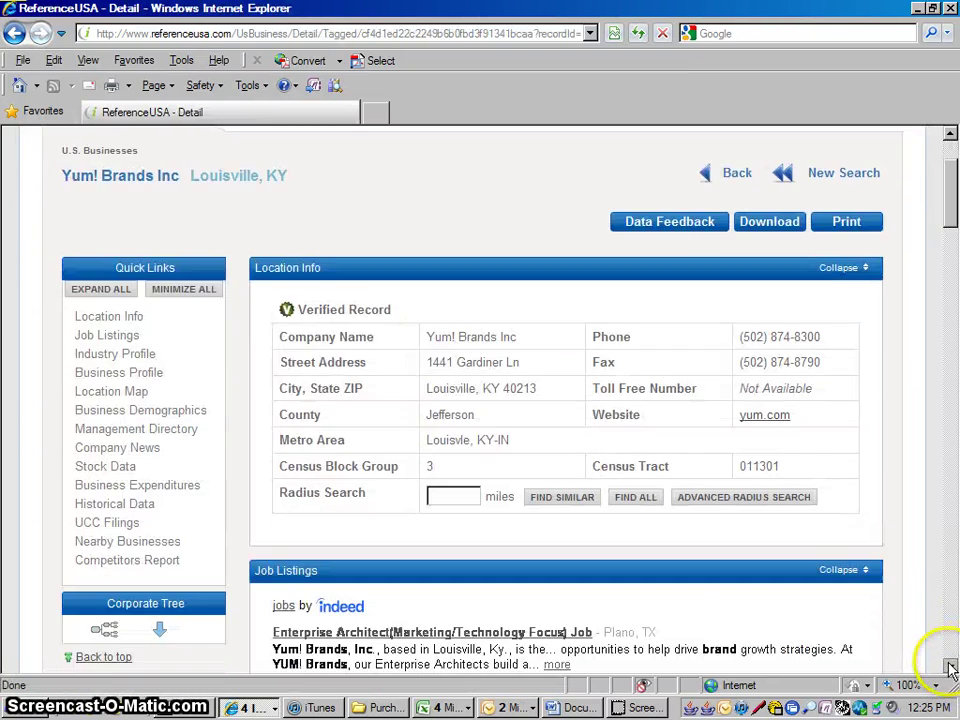
click(104, 492)
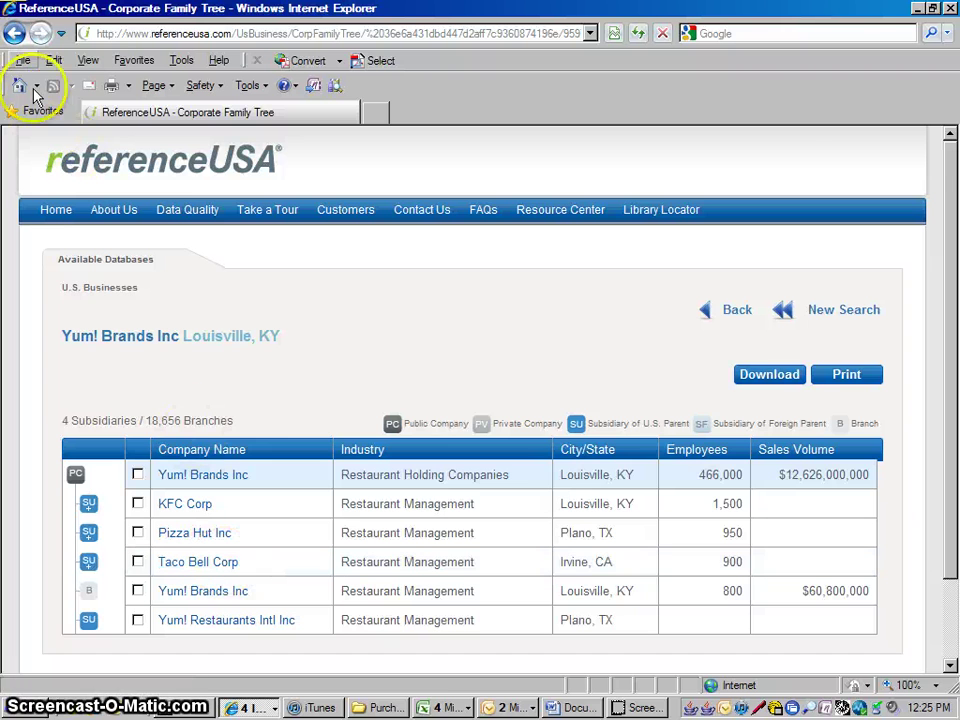
click(14, 35)
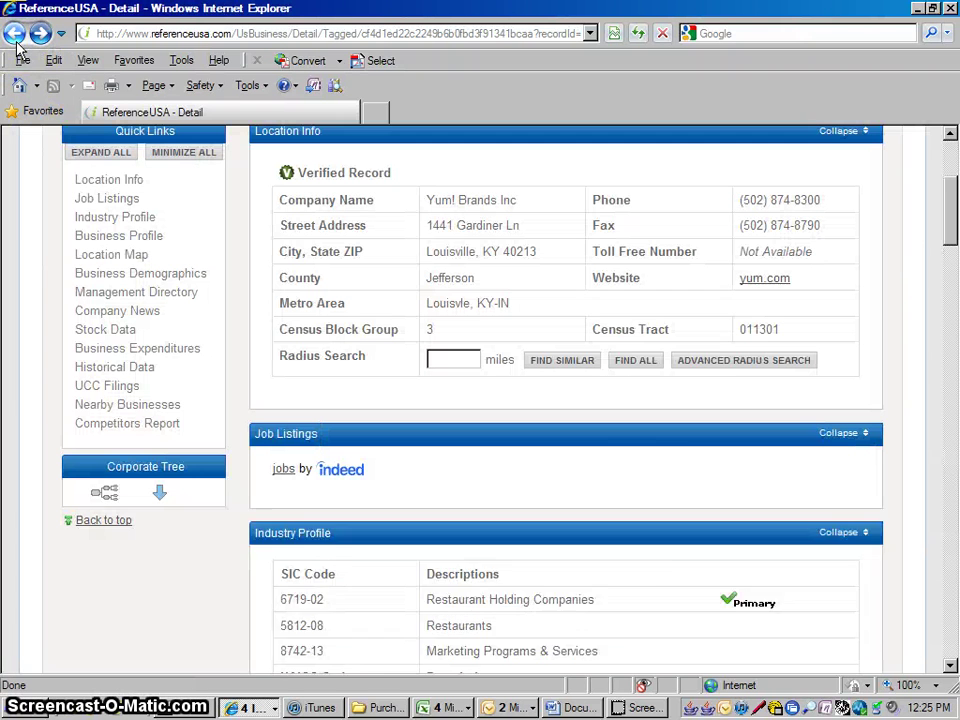